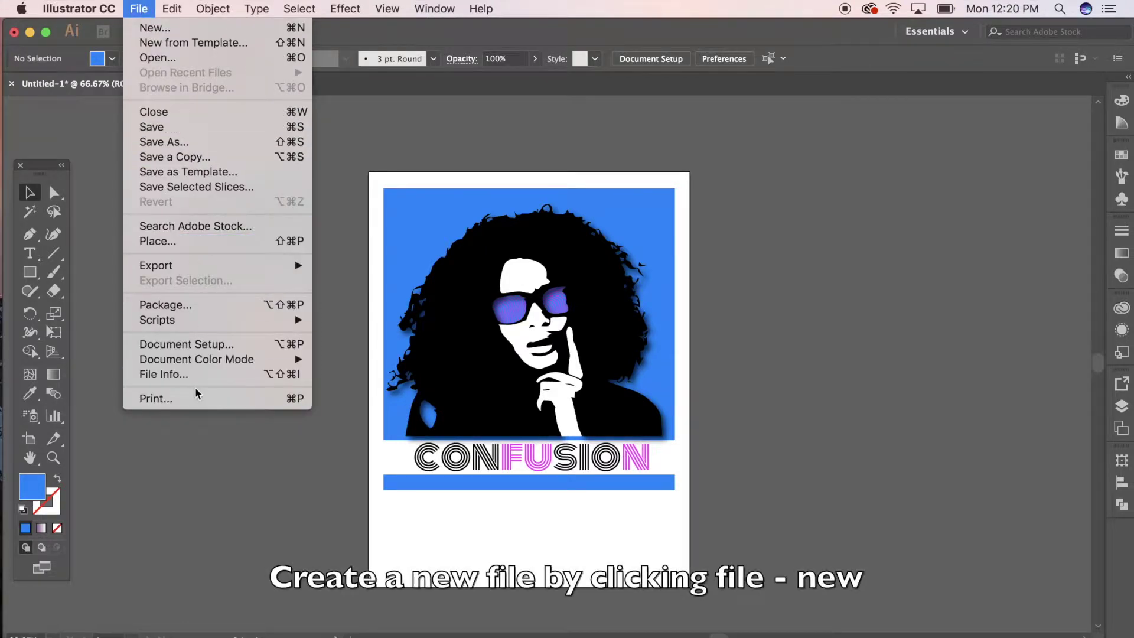
# Step: Create a portrait Letter document of 8.5 x 11 inches in RGB Color and draw a large square on the artboard
pyautogui.click(170, 29)
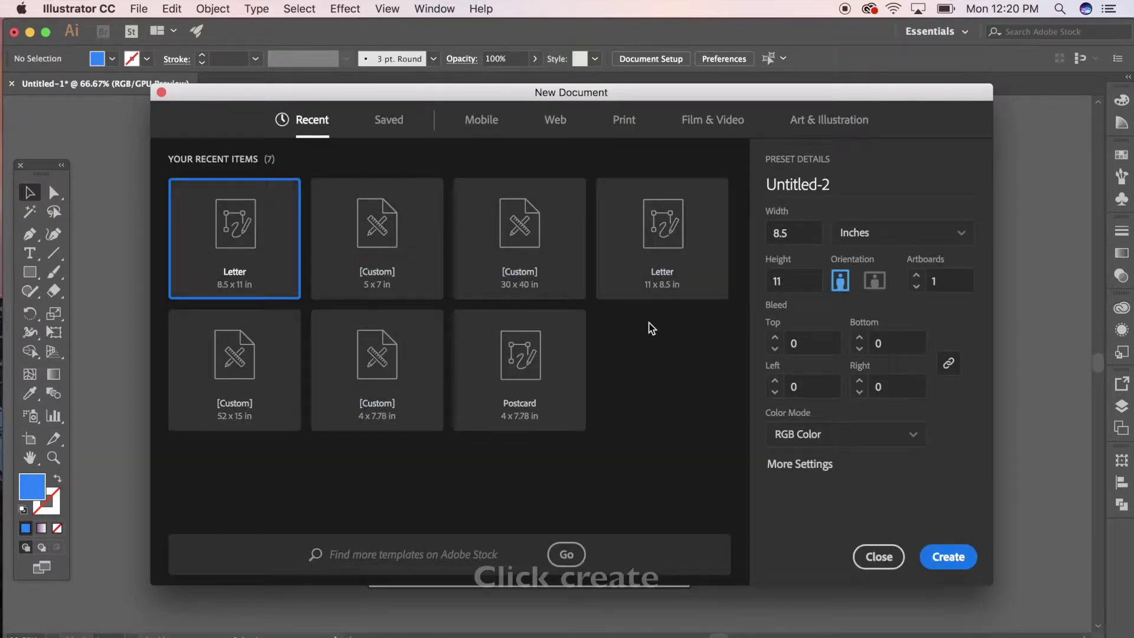
pyautogui.click(942, 558)
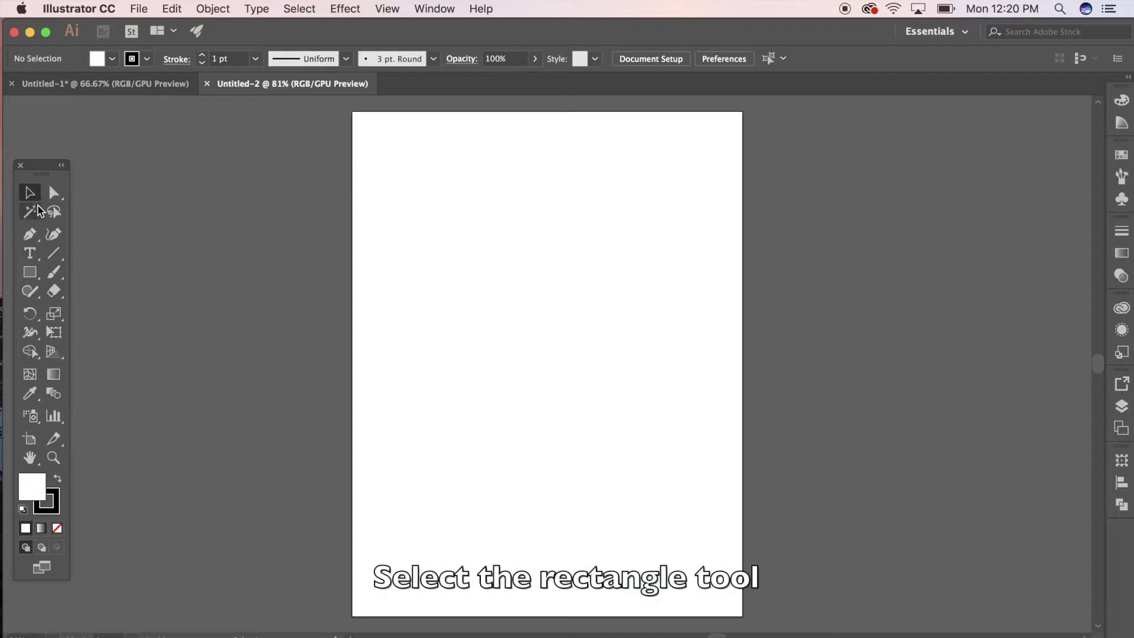
pyautogui.click(30, 273)
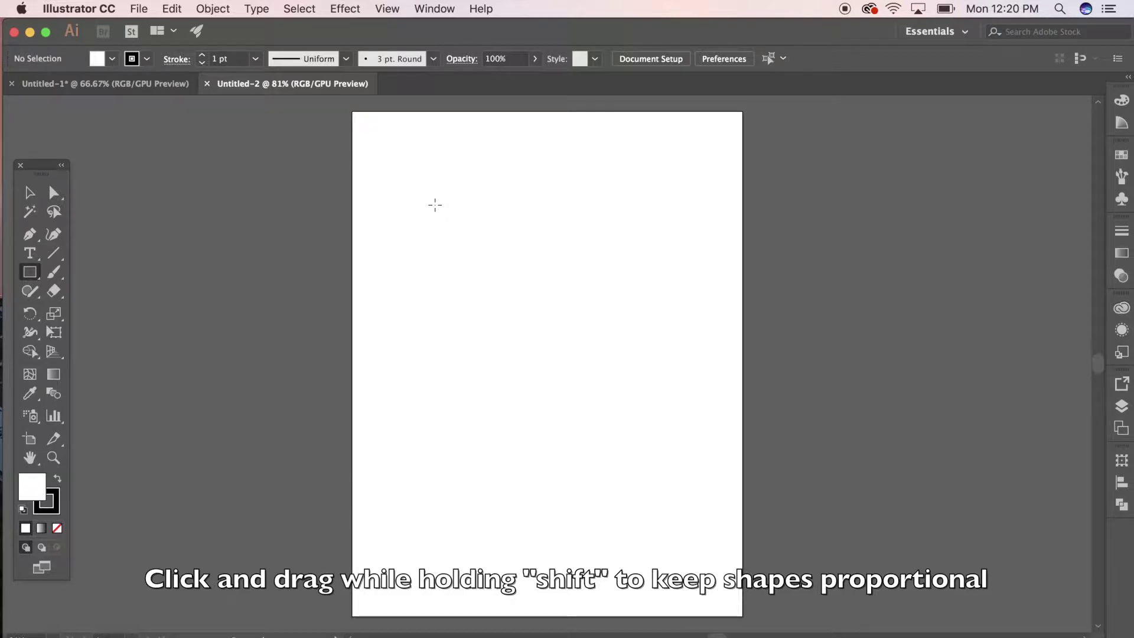
pyautogui.moveTo(433, 203); pyautogui.dragTo(702, 472)
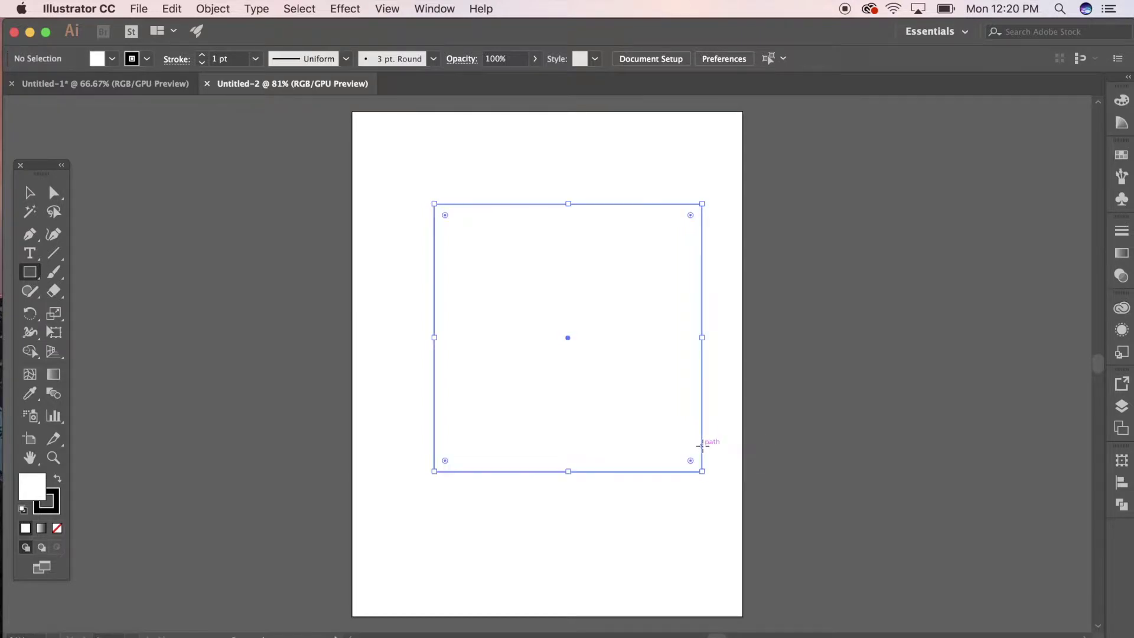
# Step: Move the square up and to the left so it is centred across the width of the page
pyautogui.click(27, 193)
pyautogui.click(464, 169)
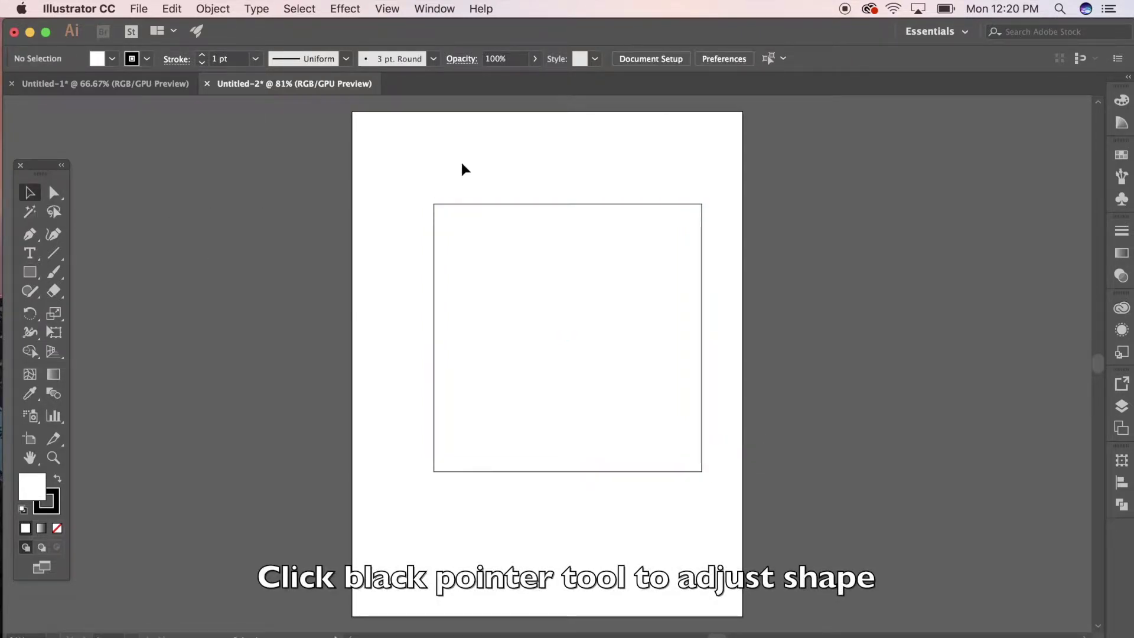
pyautogui.moveTo(471, 204); pyautogui.dragTo(449, 180)
pyautogui.click(337, 270)
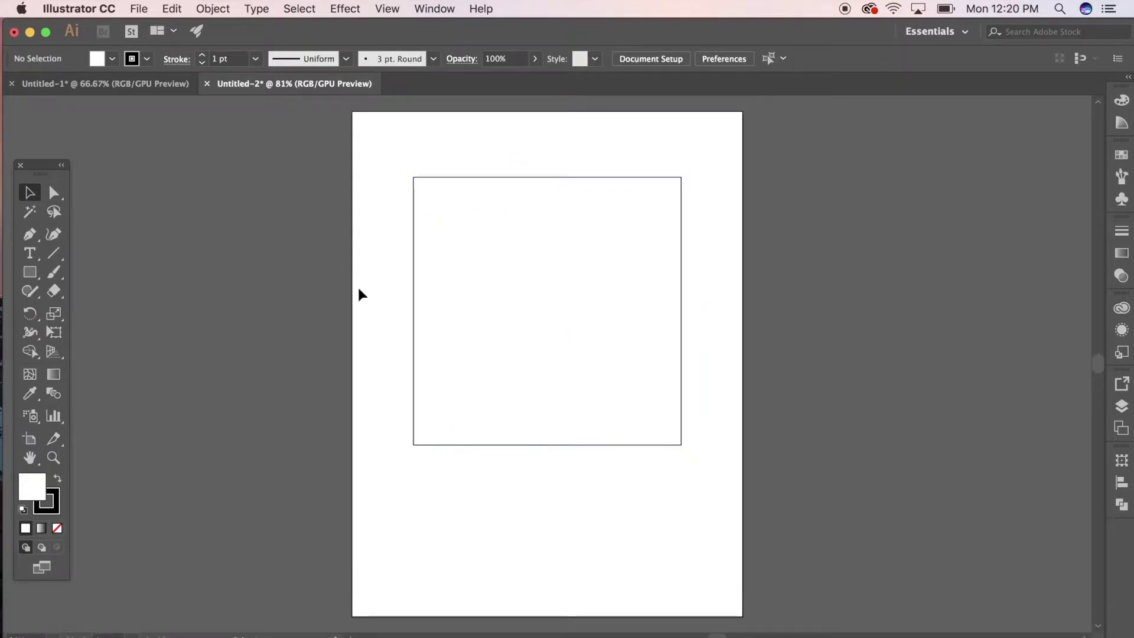
# Step: Fill the square with the bright blue 007AFF
pyautogui.click(616, 206)
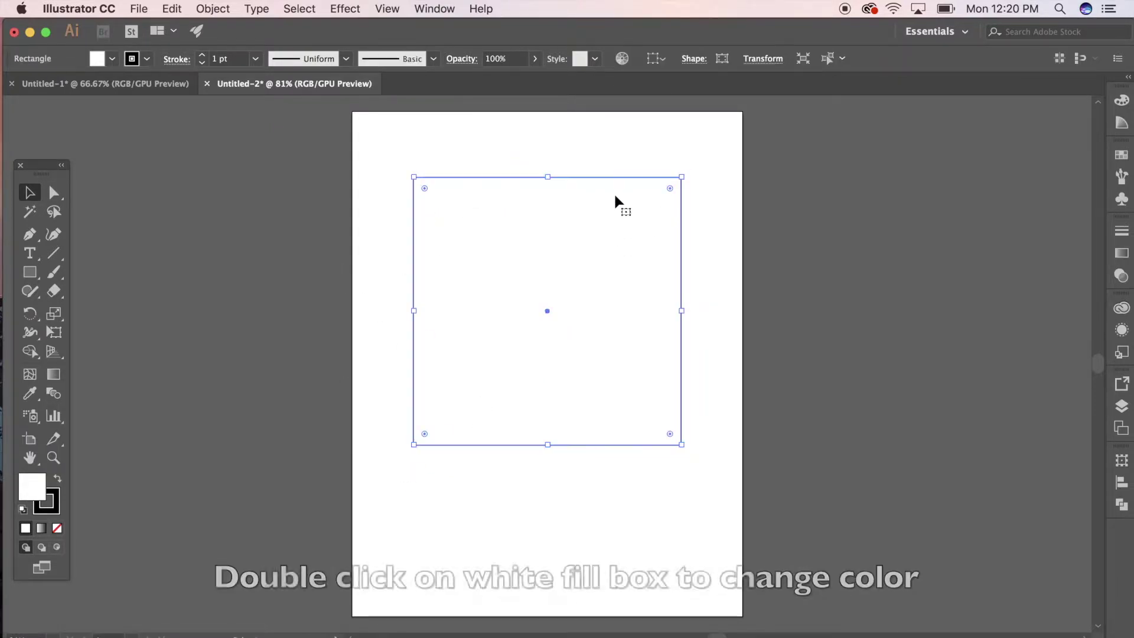
pyautogui.doubleClick(33, 492)
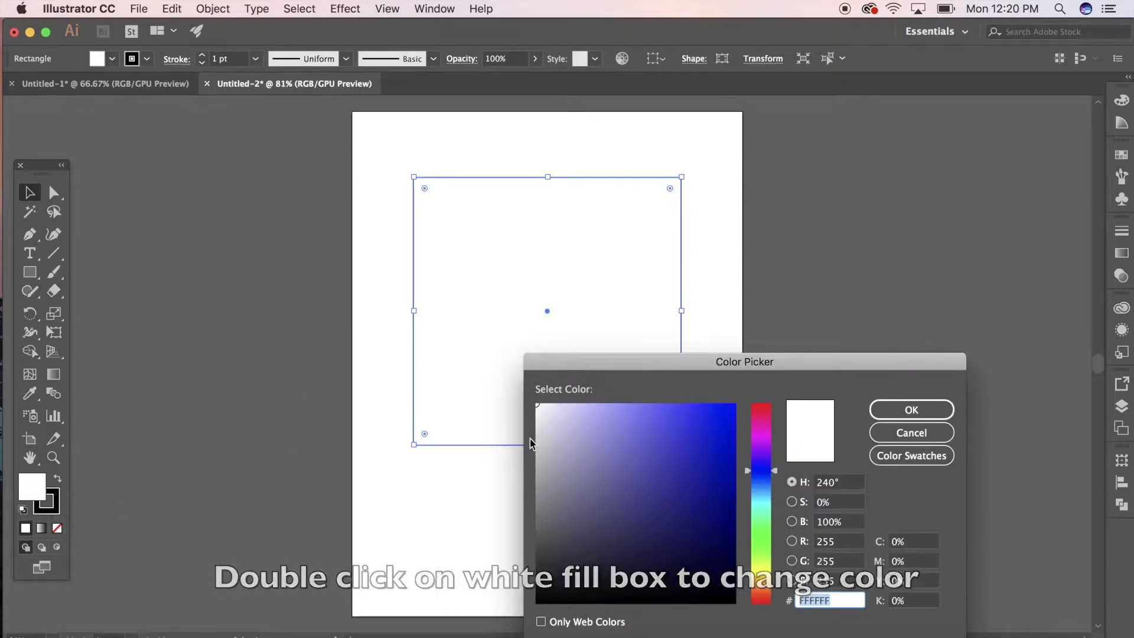
pyautogui.click(762, 495)
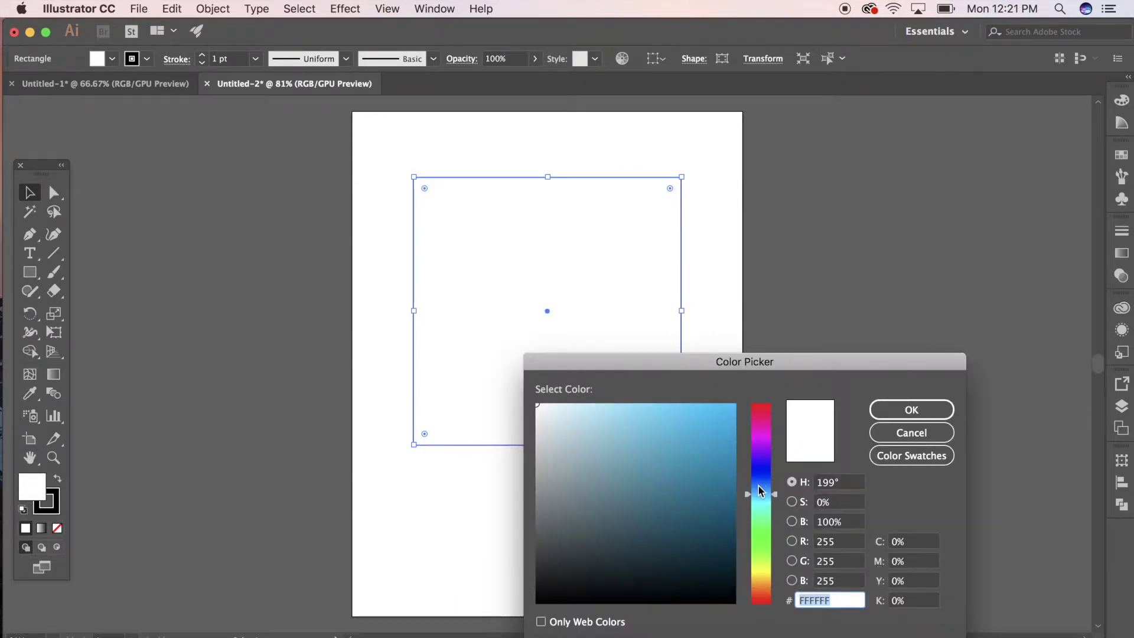
pyautogui.moveTo(758, 486); pyautogui.dragTo(749, 475)
pyautogui.click(733, 414)
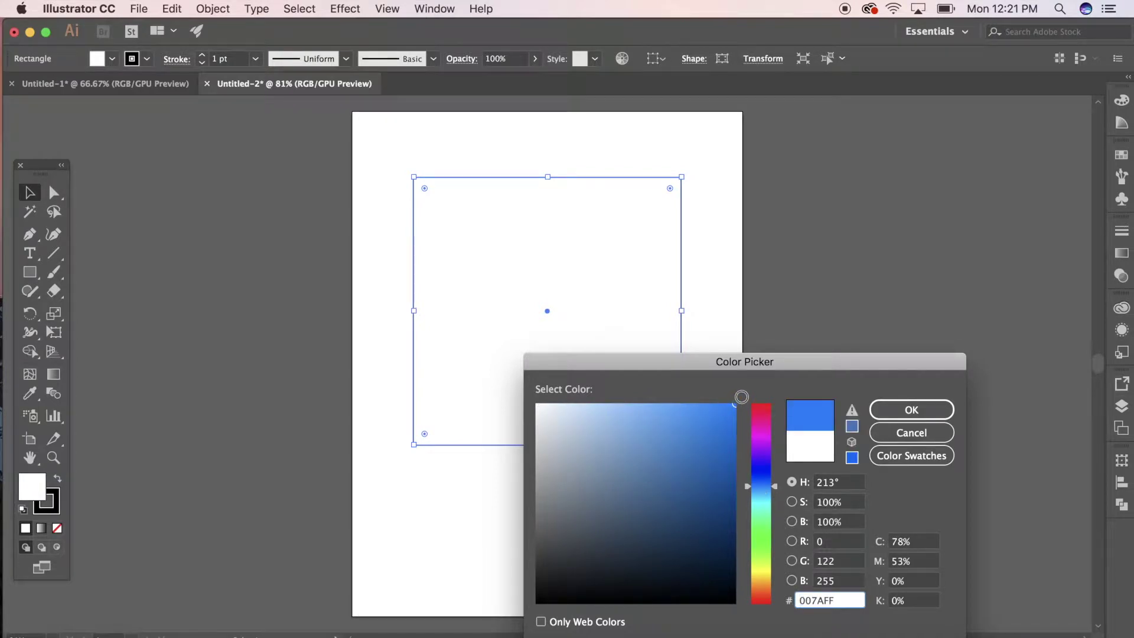
pyautogui.click(882, 413)
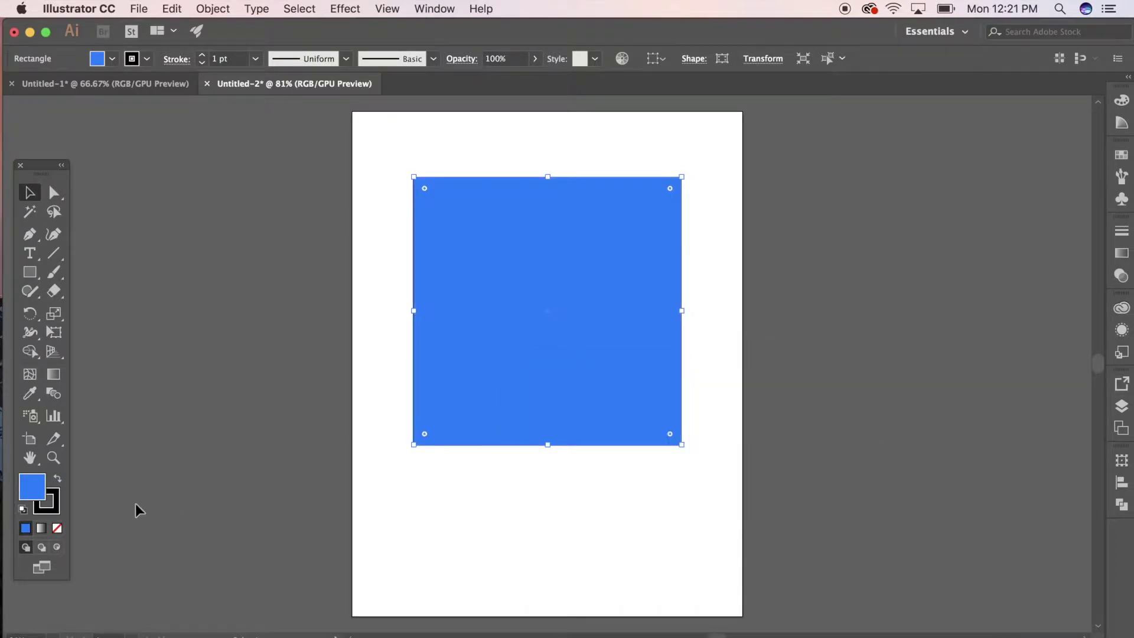
# Step: Remove the black stroke from the blue square by setting its stroke to None
pyautogui.click(57, 511)
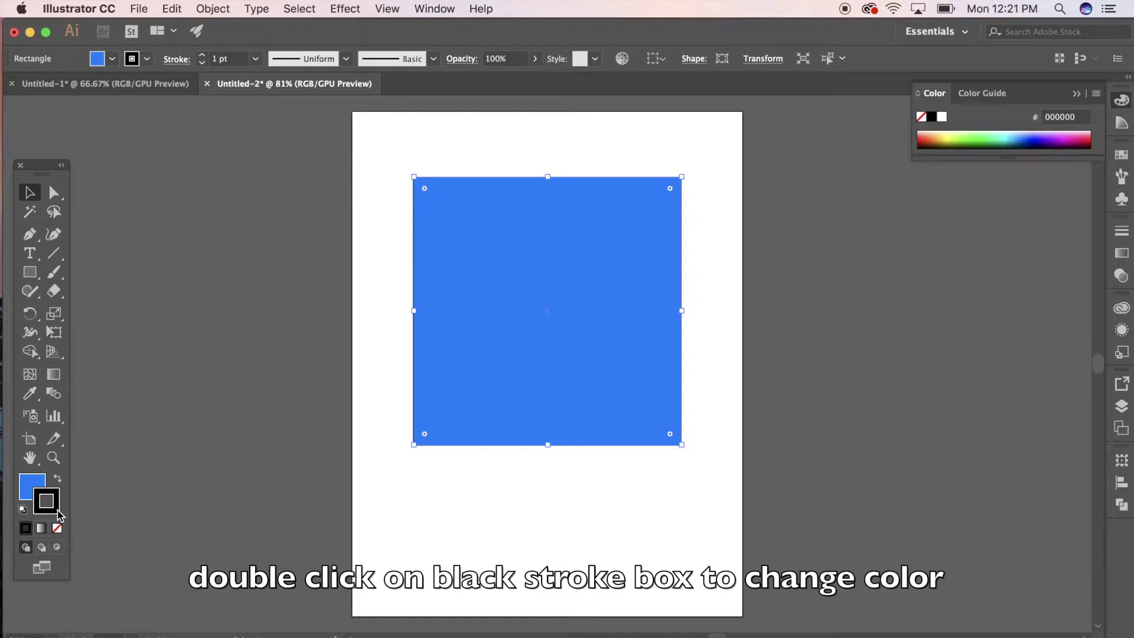
pyautogui.click(57, 528)
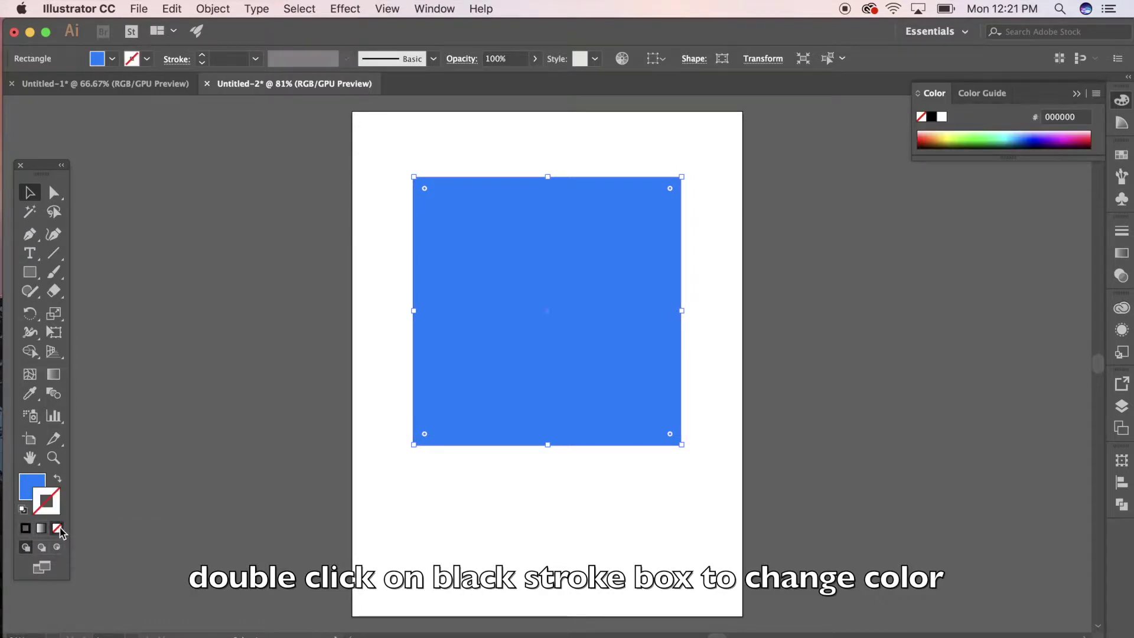
pyautogui.click(235, 488)
# Step: Enlarge the blue square proportionally and move it up so it sits centred near the top of the page
pyautogui.click(675, 444)
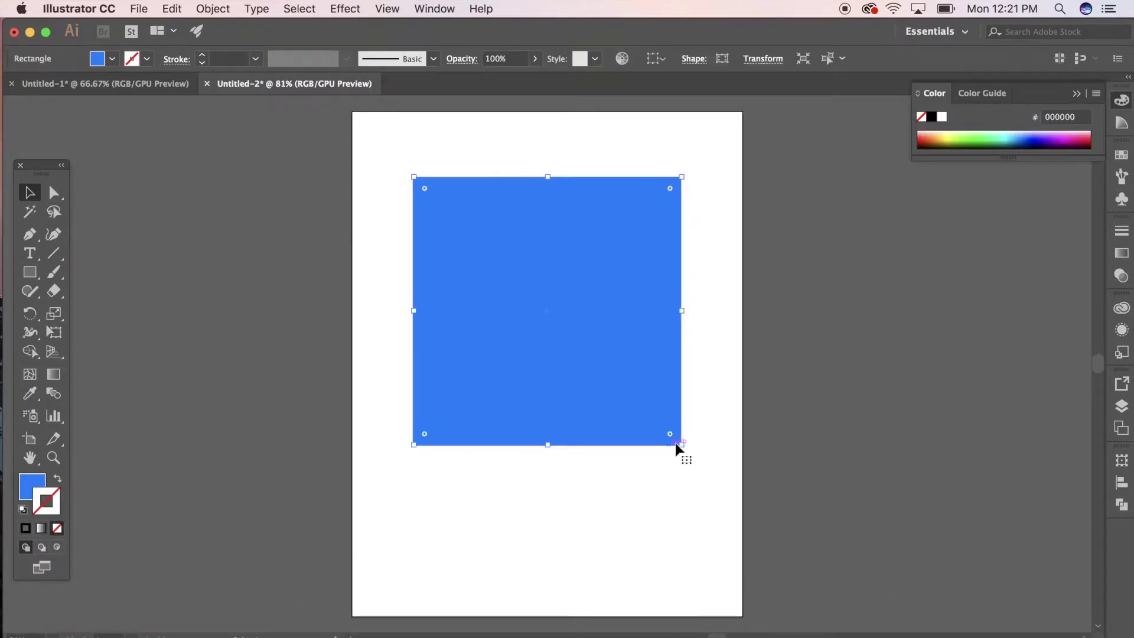
pyautogui.moveTo(683, 445); pyautogui.dragTo(723, 485)
pyautogui.moveTo(625, 402); pyautogui.dragTo(601, 350)
pyautogui.click(856, 361)
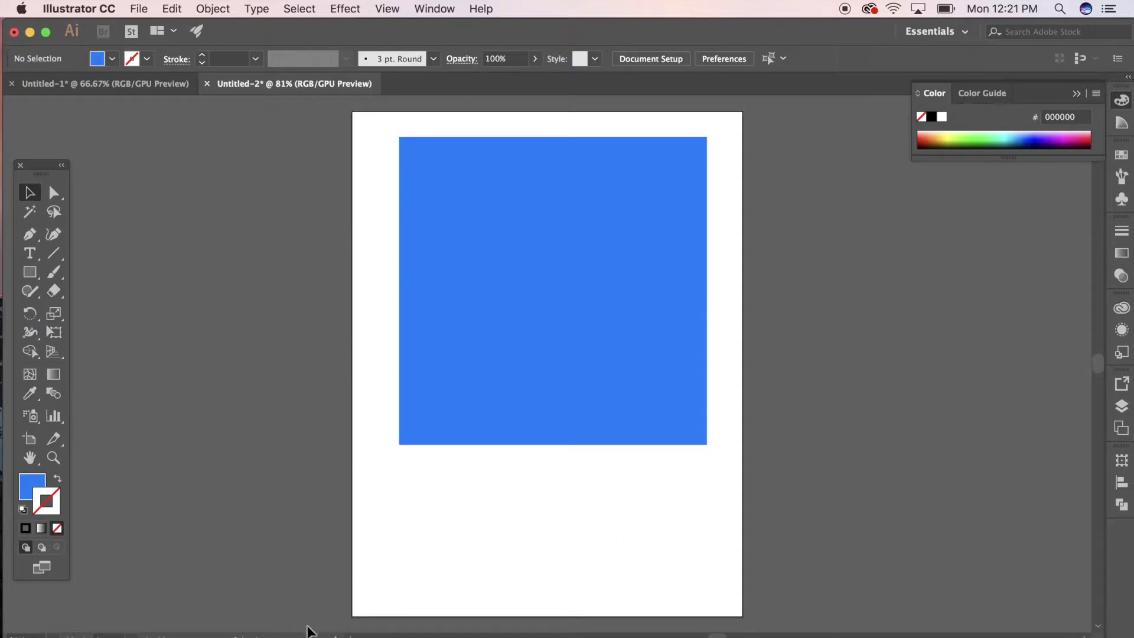
# Step: Switch to Firefox and bring the enlarged photo of the confused woman with glasses into the Illustrator document
pyautogui.click(275, 636)
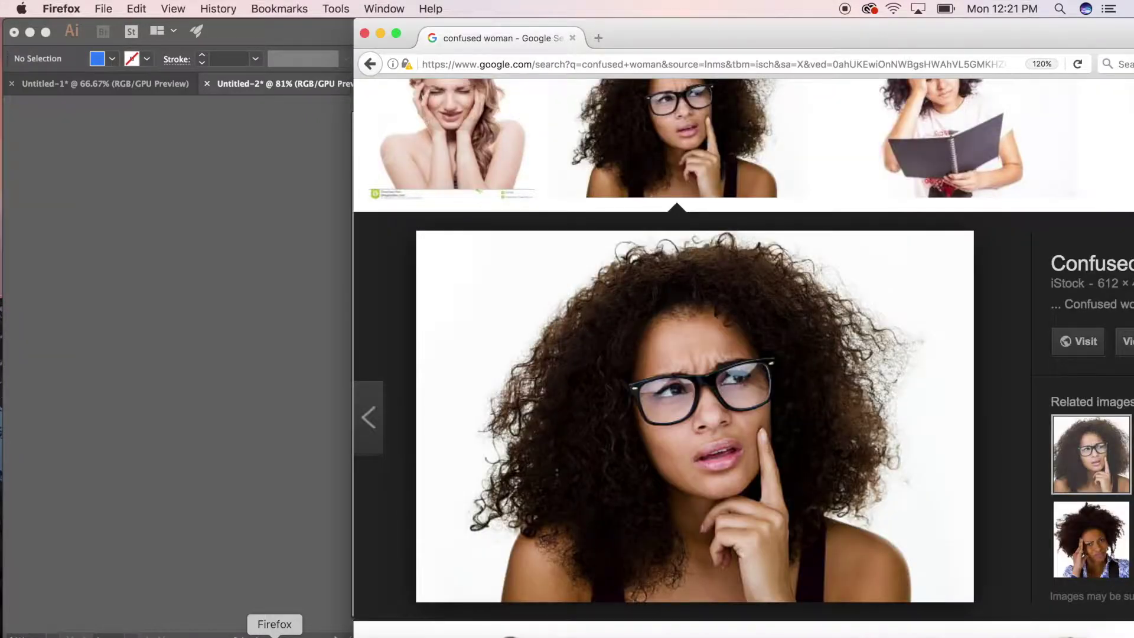
pyautogui.moveTo(778, 29); pyautogui.dragTo(667, 34)
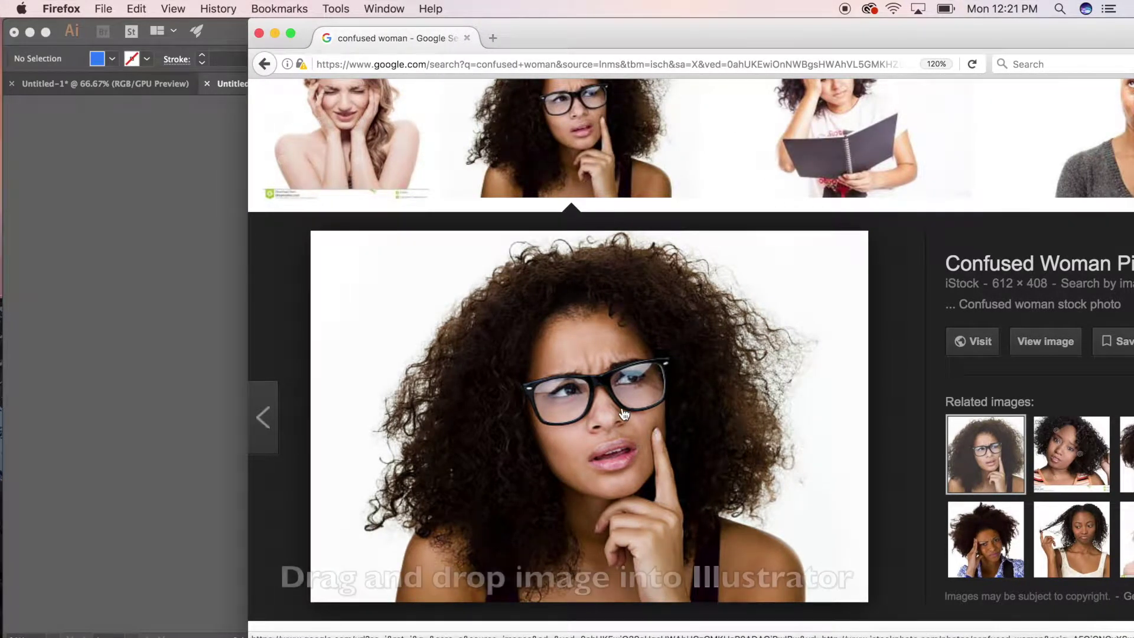
pyautogui.moveTo(621, 412); pyautogui.dragTo(192, 436)
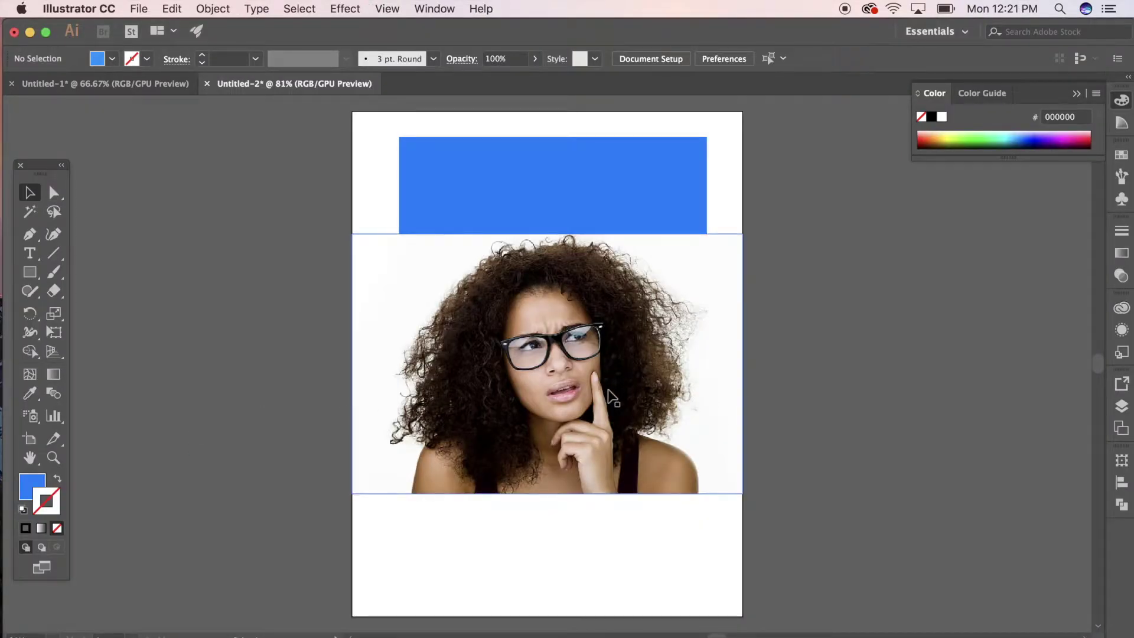
# Step: Trace the woman's photo with the default Image Trace preset and expand the result into vector paths
pyautogui.click(586, 335)
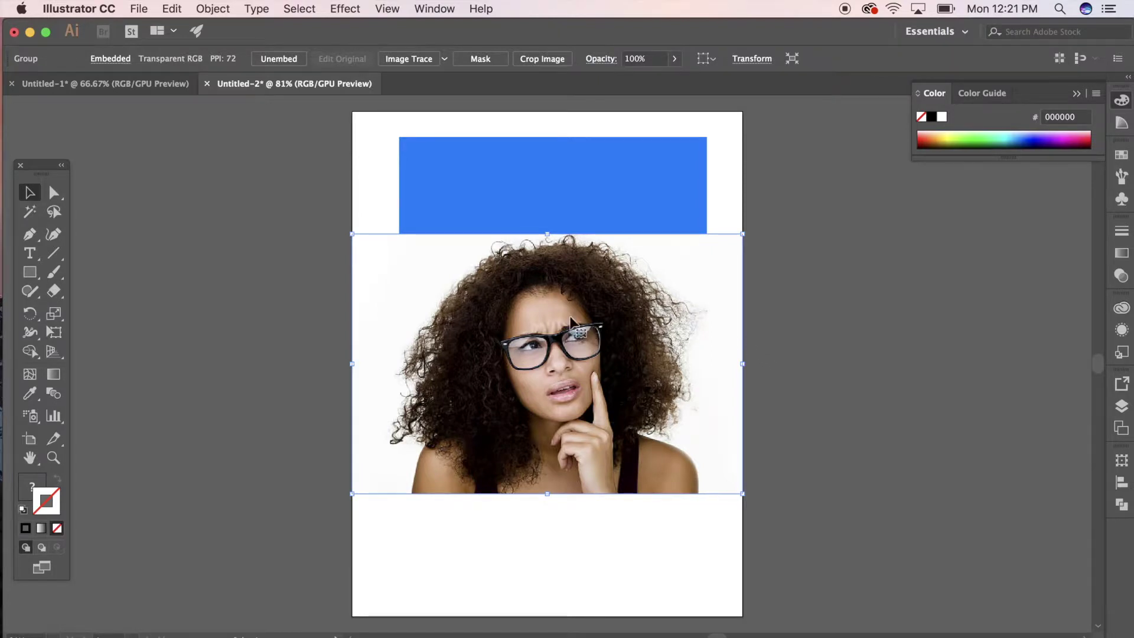
pyautogui.click(444, 59)
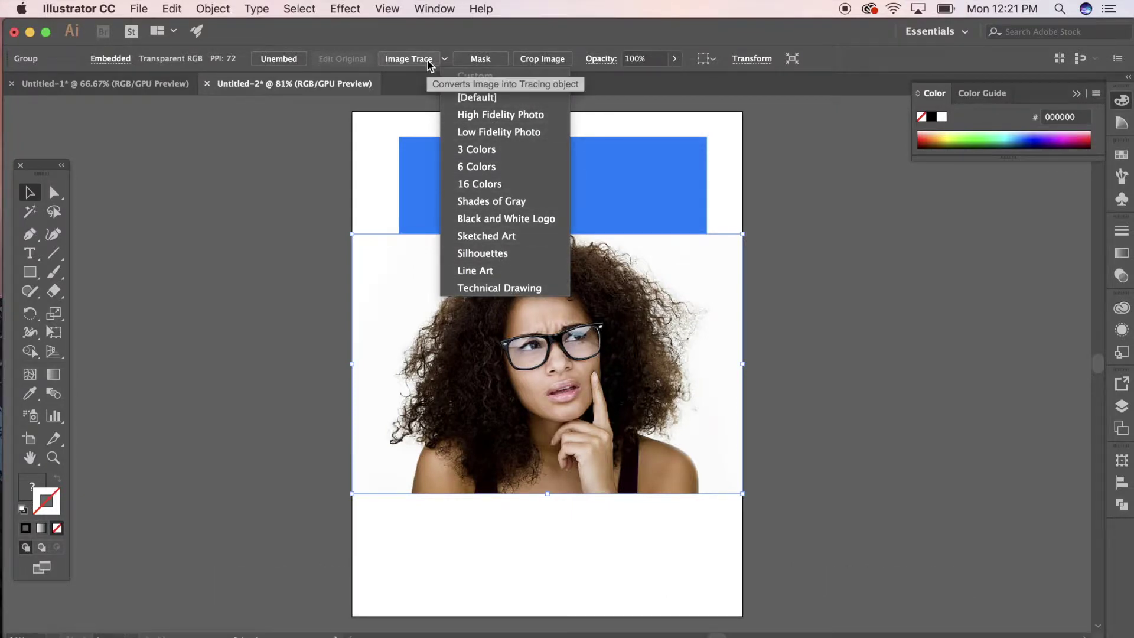
pyautogui.click(409, 59)
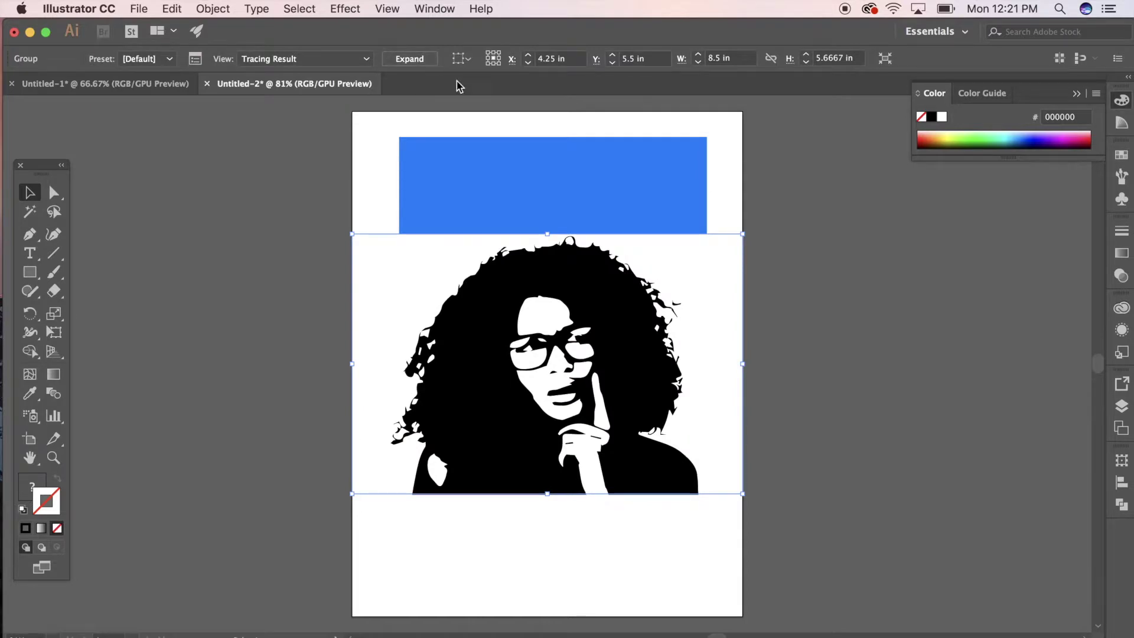
pyautogui.click(410, 58)
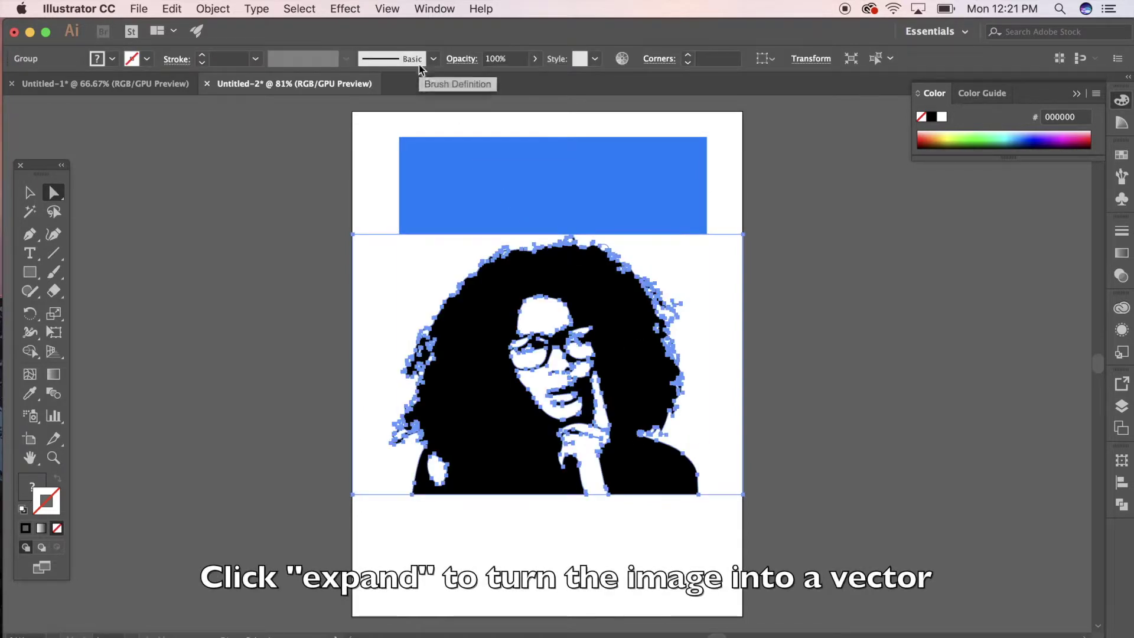
# Step: Delete the white background shape surrounding the traced woman
pyautogui.click(307, 269)
pyautogui.click(362, 286)
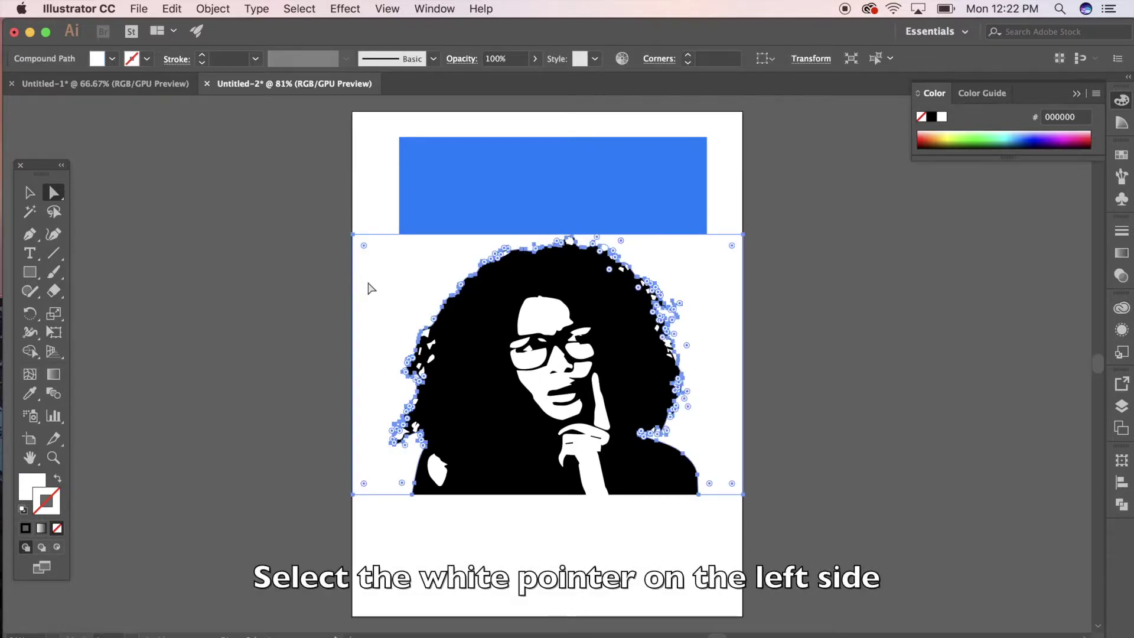
pyautogui.press('Delete')
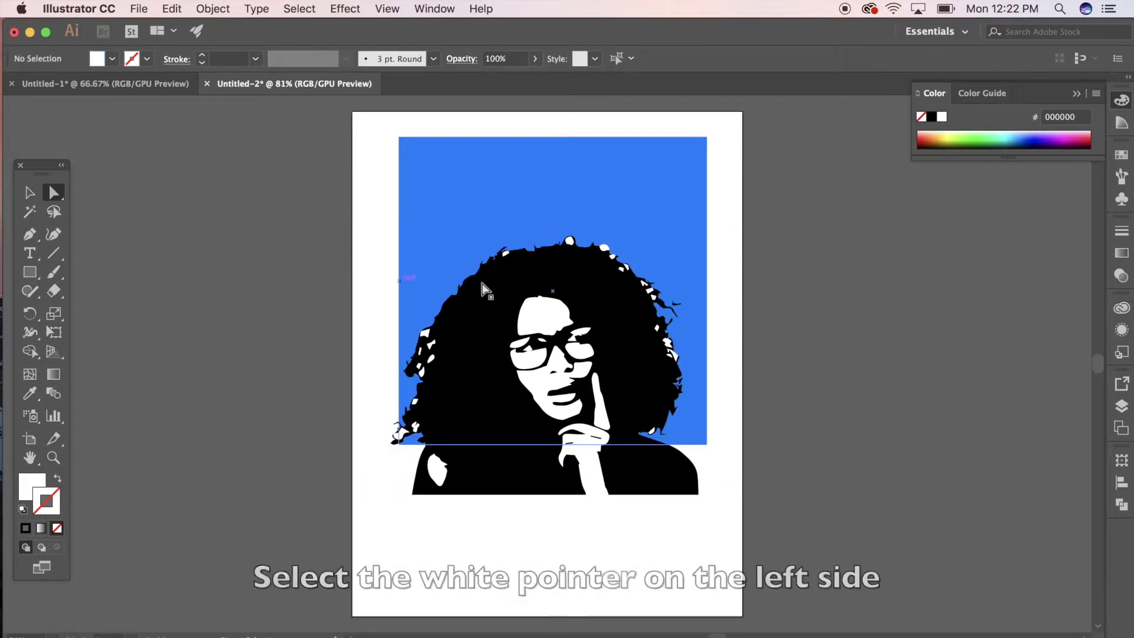
# Step: Delete the white shape inside the woman's black shoulder at the lower left of the tracing
pyautogui.scroll(1, 540, 313)
pyautogui.press('super+equal')
pyautogui.press('super+equal')
pyautogui.press('super+equal')
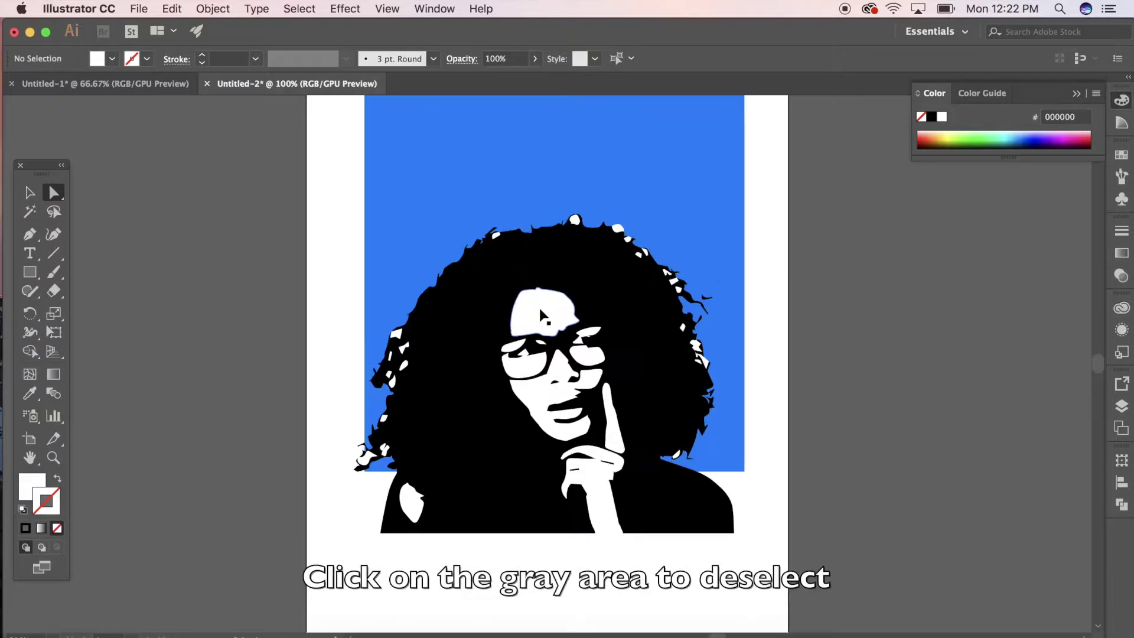
pyautogui.scroll(-5, 540, 316)
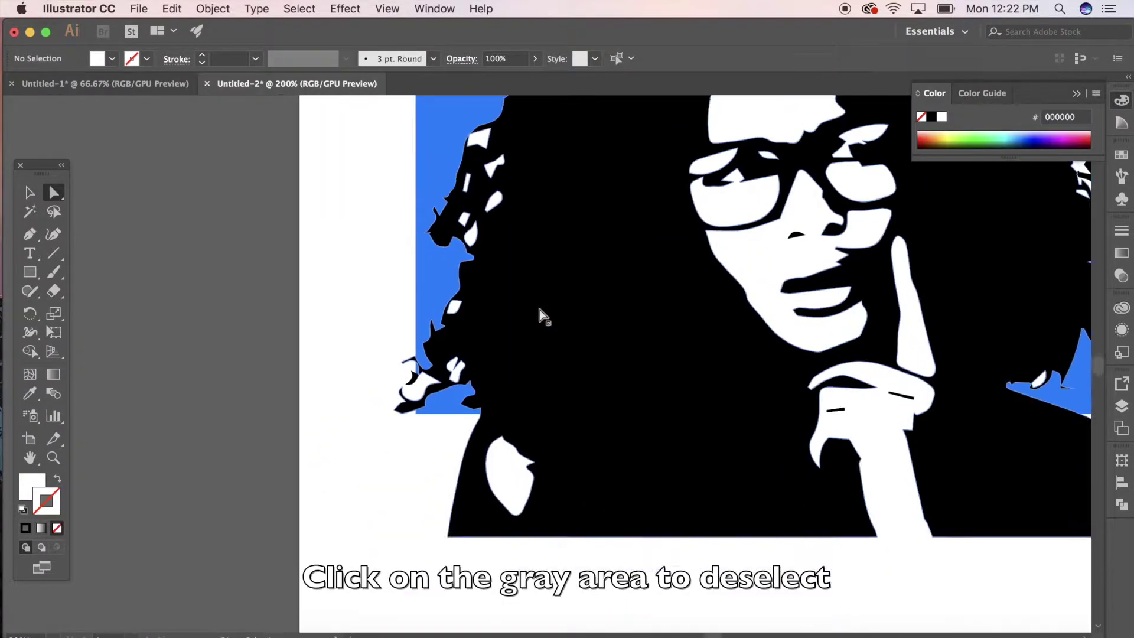
pyautogui.press('super+equal')
pyautogui.press('super+equal')
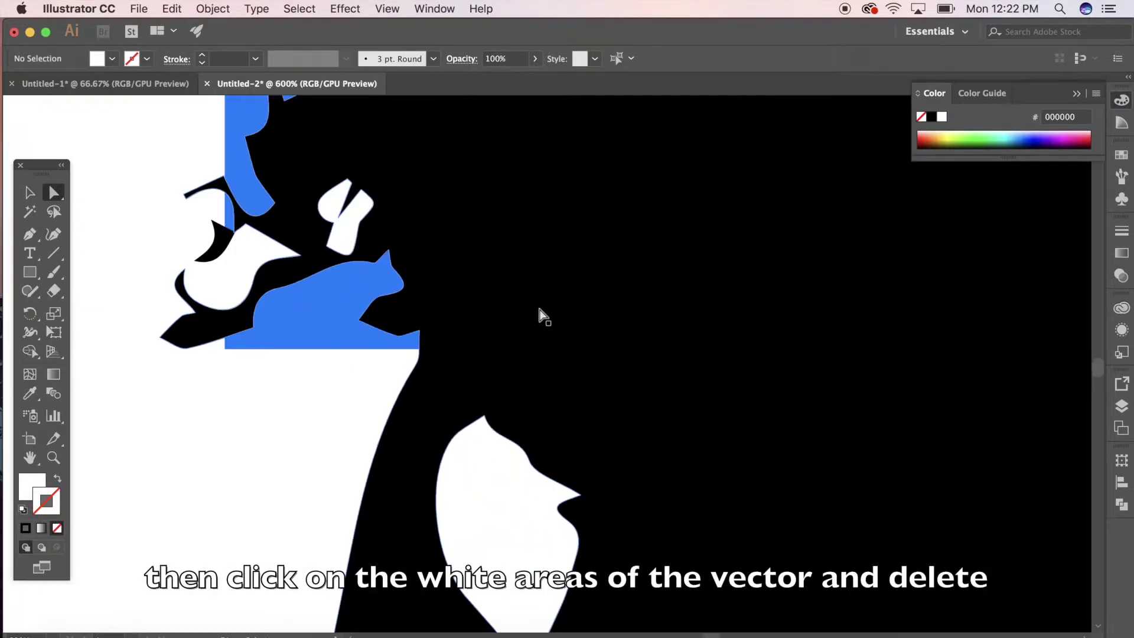
pyautogui.scroll(-5, 539, 316)
pyautogui.click(535, 377)
pyautogui.press('Delete')
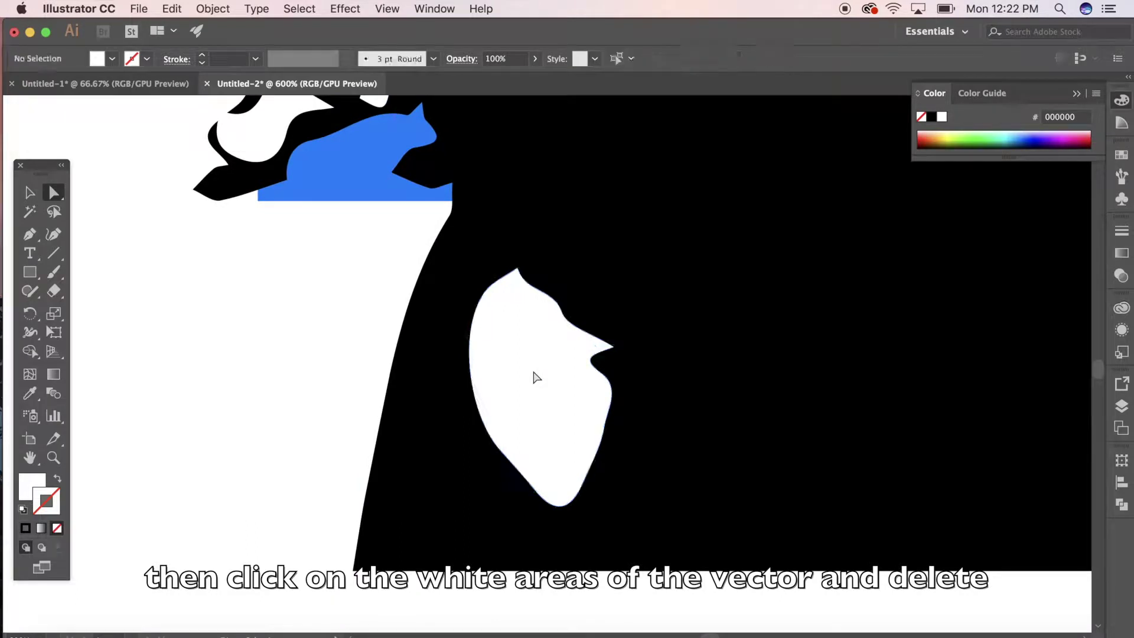
# Step: Delete the white patches inside the curls at the lower-left tip of the woman's hair
pyautogui.scroll(5, 540, 376)
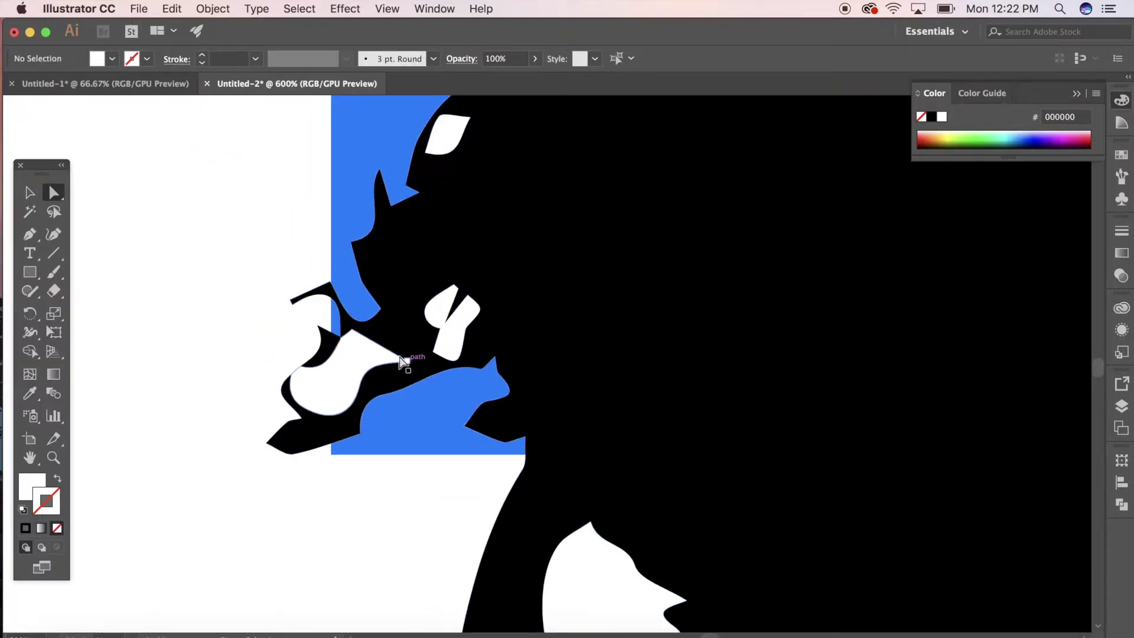
pyautogui.click(373, 358)
pyautogui.press('Delete')
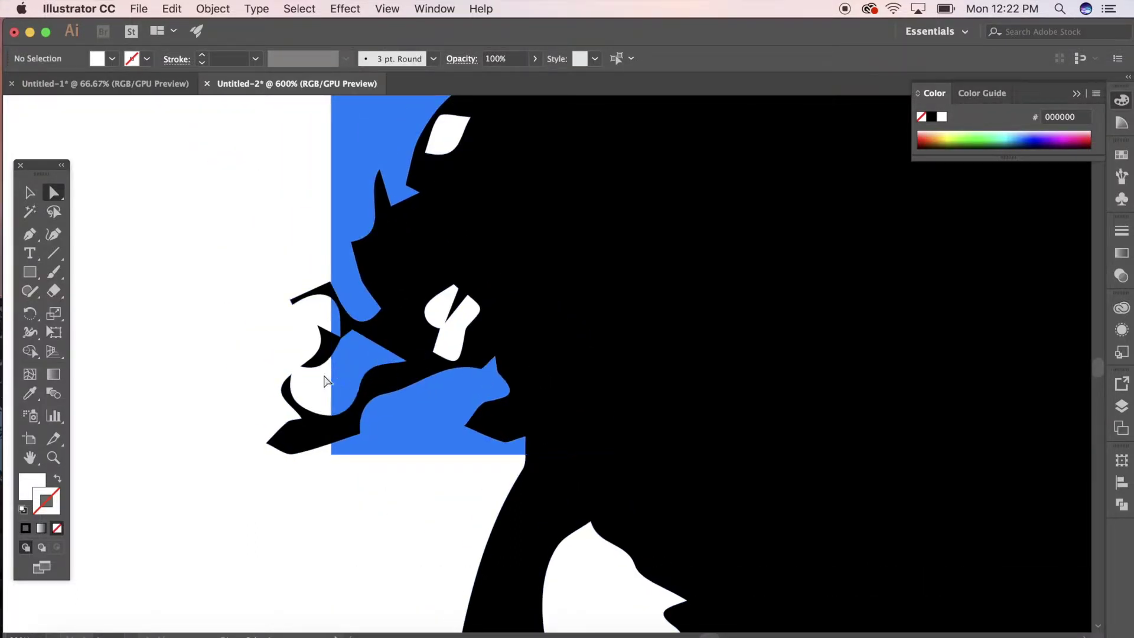
pyautogui.click(452, 331)
pyautogui.press('Delete')
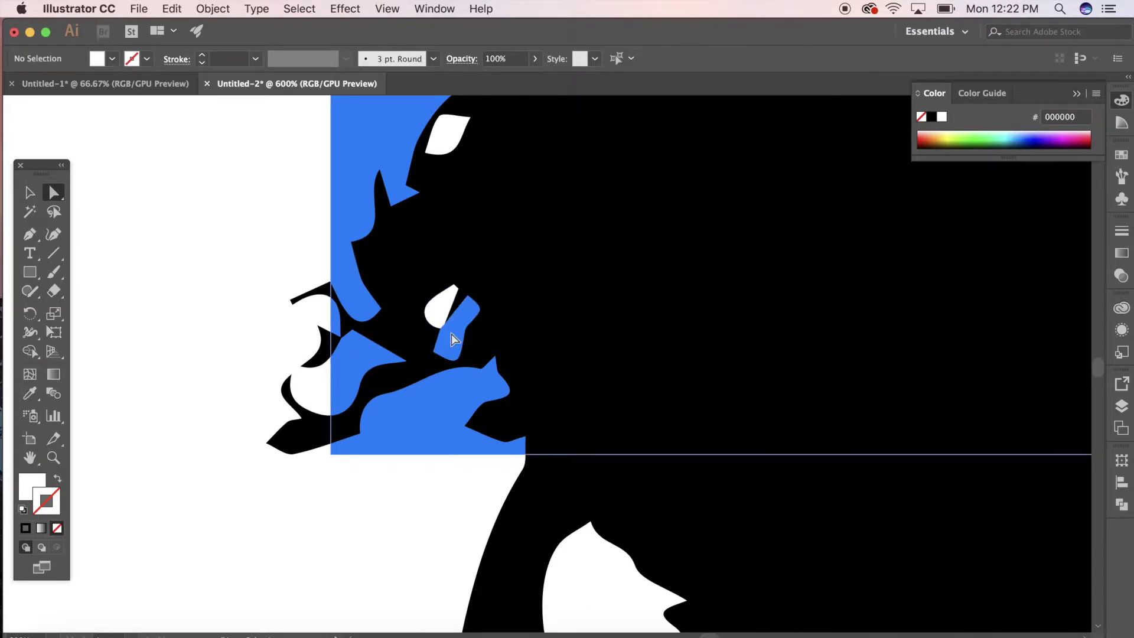
pyautogui.click(437, 305)
pyautogui.press('Delete')
# Step: Delete the remaining white patches along the left edge of the woman's hair
pyautogui.scroll(5, 374, 354)
pyautogui.hscroll(3, 374, 354)
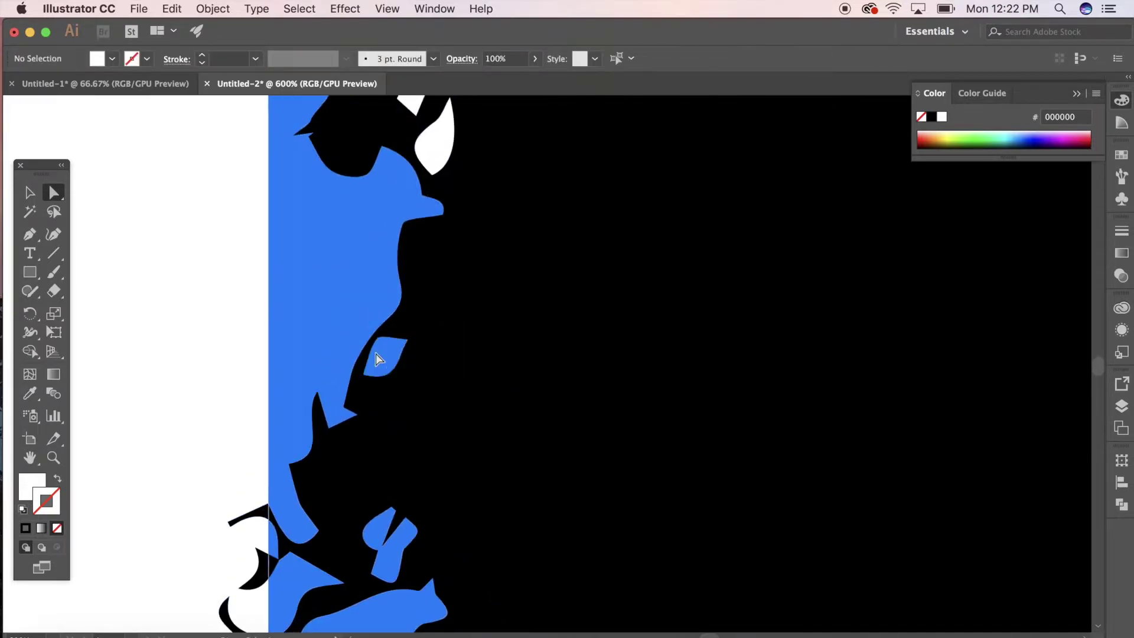
pyautogui.click(350, 296)
pyautogui.press('Delete')
pyautogui.scroll(5, 458, 228)
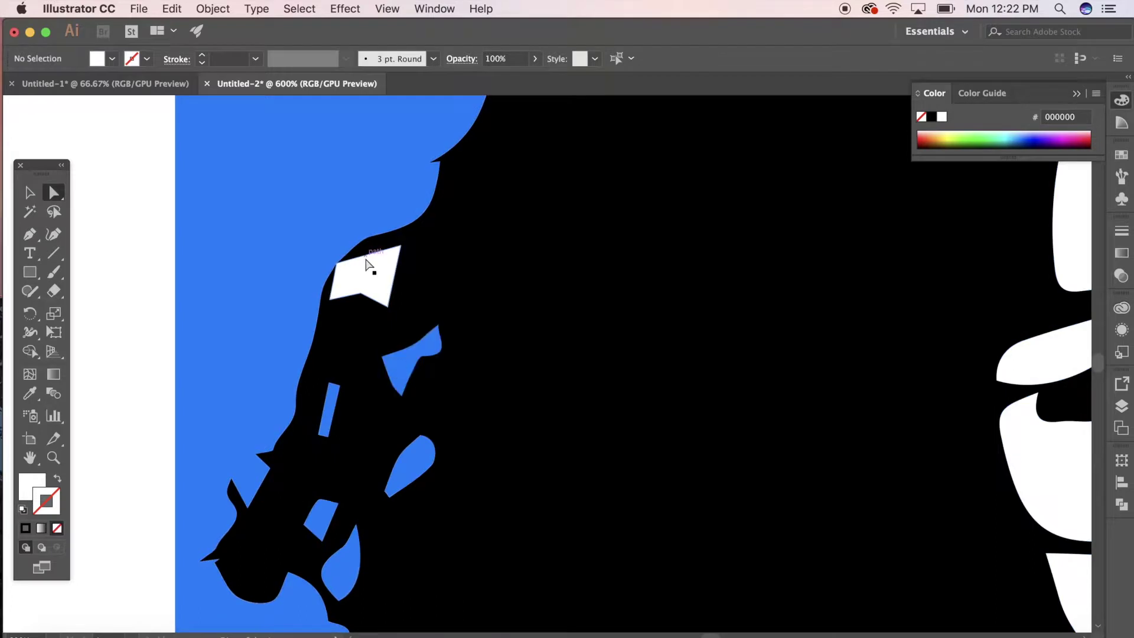
pyautogui.click(370, 260)
pyautogui.press('Delete')
pyautogui.scroll(5, 365, 285)
pyautogui.click(374, 278)
pyautogui.press('Delete')
# Step: Delete the white patches along the top of the woman's hair
pyautogui.hscroll(5, 473, 260)
pyautogui.click(587, 235)
pyautogui.press('Delete')
pyautogui.click(696, 198)
pyautogui.press('Delete')
pyautogui.scroll(-5, 759, 283)
pyautogui.click(734, 207)
pyautogui.press('Delete')
pyautogui.scroll(-5, 738, 213)
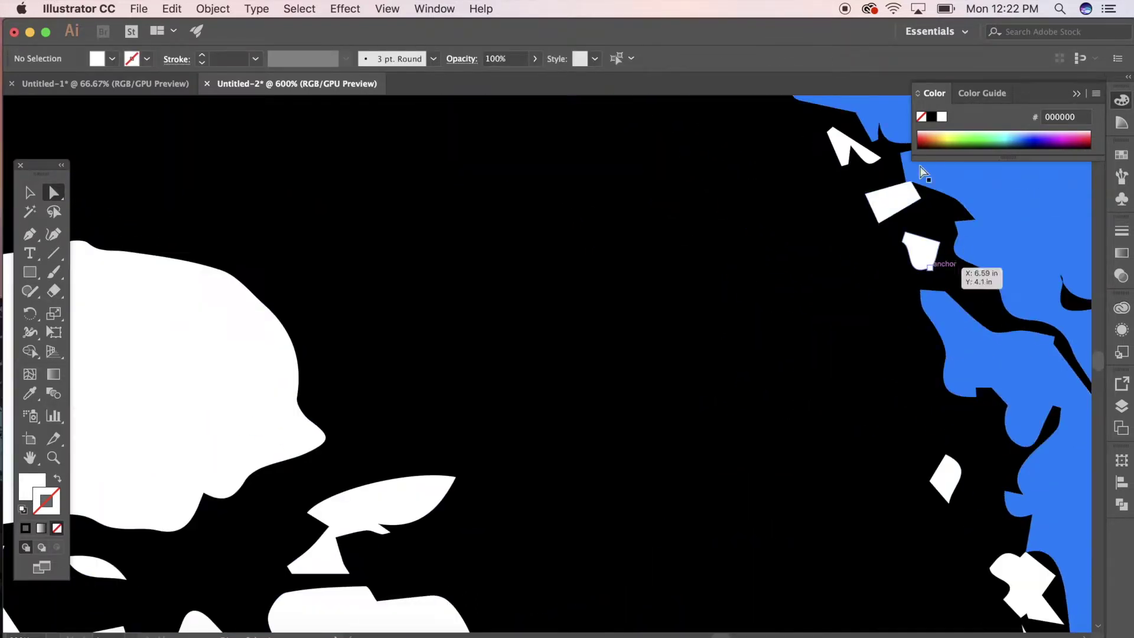
# Step: Delete the white patches inside the curls along the upper right edge of the woman's hair
pyautogui.click(893, 205)
pyautogui.press('Delete')
pyautogui.scroll(5, 894, 205)
pyautogui.click(850, 184)
pyautogui.press('Delete')
pyautogui.scroll(-10, 851, 184)
pyautogui.hscroll(5, 851, 185)
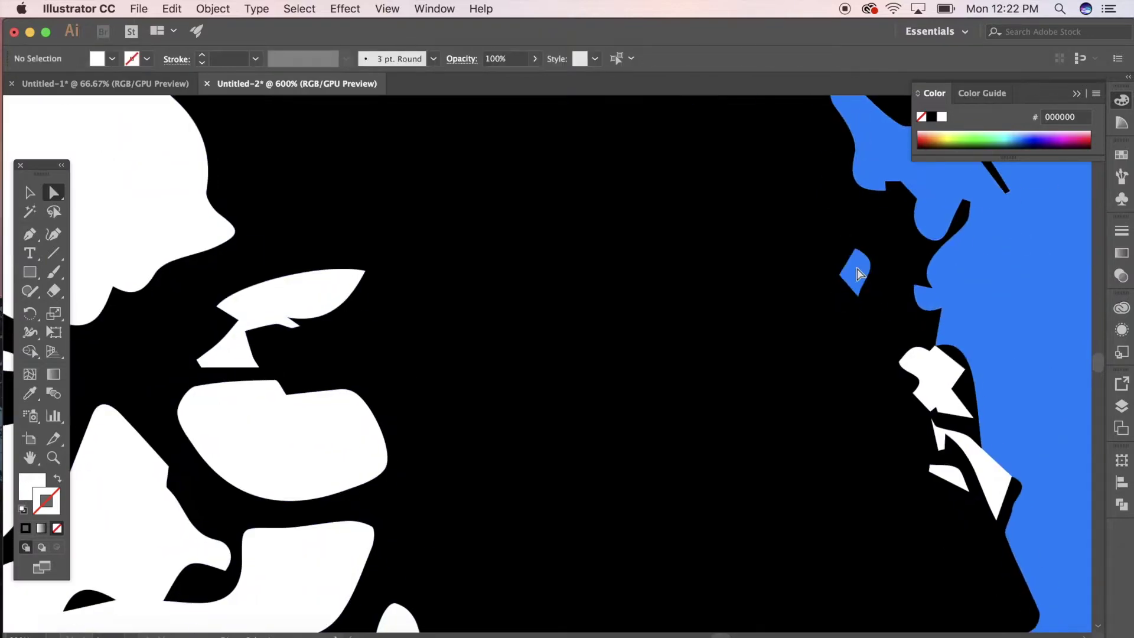
# Step: Delete the remaining white patches along the lower right edge of the woman's hair, down to the shoulder
pyautogui.click(953, 412)
pyautogui.press('Delete')
pyautogui.scroll(-10, 851, 354)
pyautogui.click(739, 397)
pyautogui.press('Delete')
pyautogui.click(739, 400)
pyautogui.press('Delete')
pyautogui.scroll(-5, 739, 400)
pyautogui.hscroll(4, 739, 399)
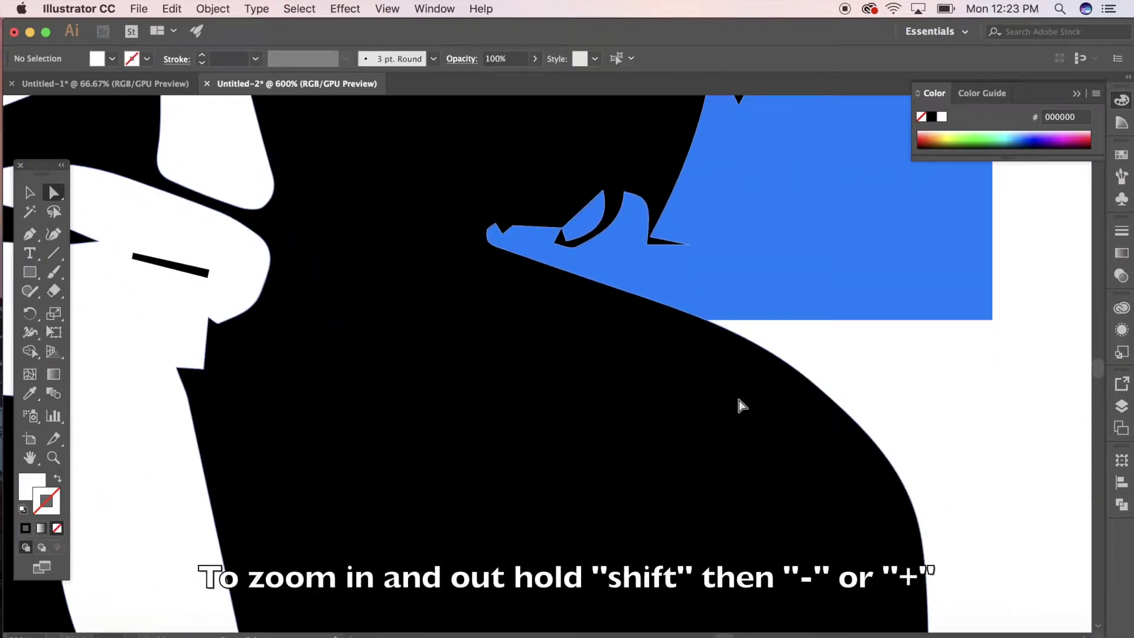
# Step: Move the woman tracing up inside the blue square and scale it down slightly so it fits between the square's sides
pyautogui.press('super+minus')
pyautogui.press('super+minus')
pyautogui.press('super+minus')
pyautogui.press('super+minus')
pyautogui.press('super+minus')
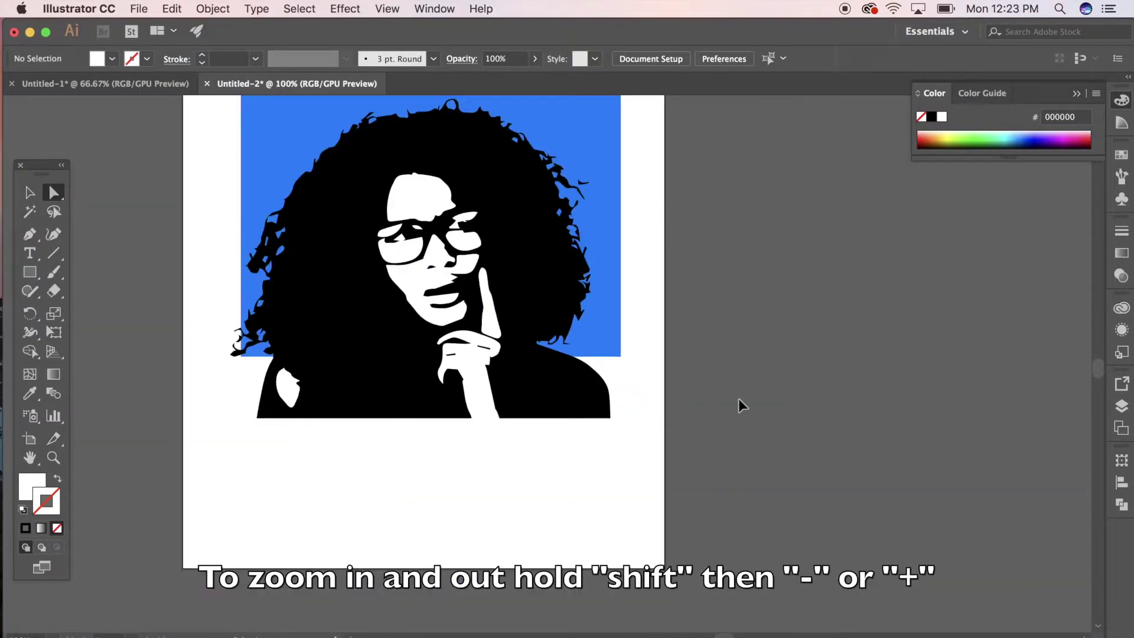
pyautogui.scroll(3, 739, 400)
pyautogui.hscroll(-3, 739, 399)
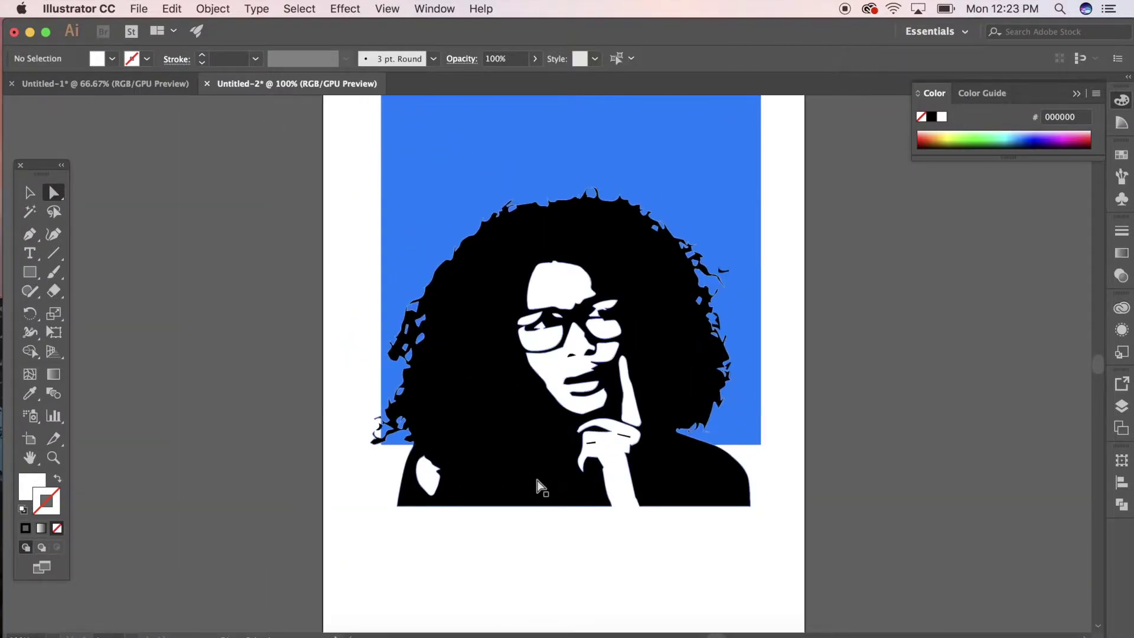
pyautogui.scroll(2, 534, 474)
pyautogui.click(36, 195)
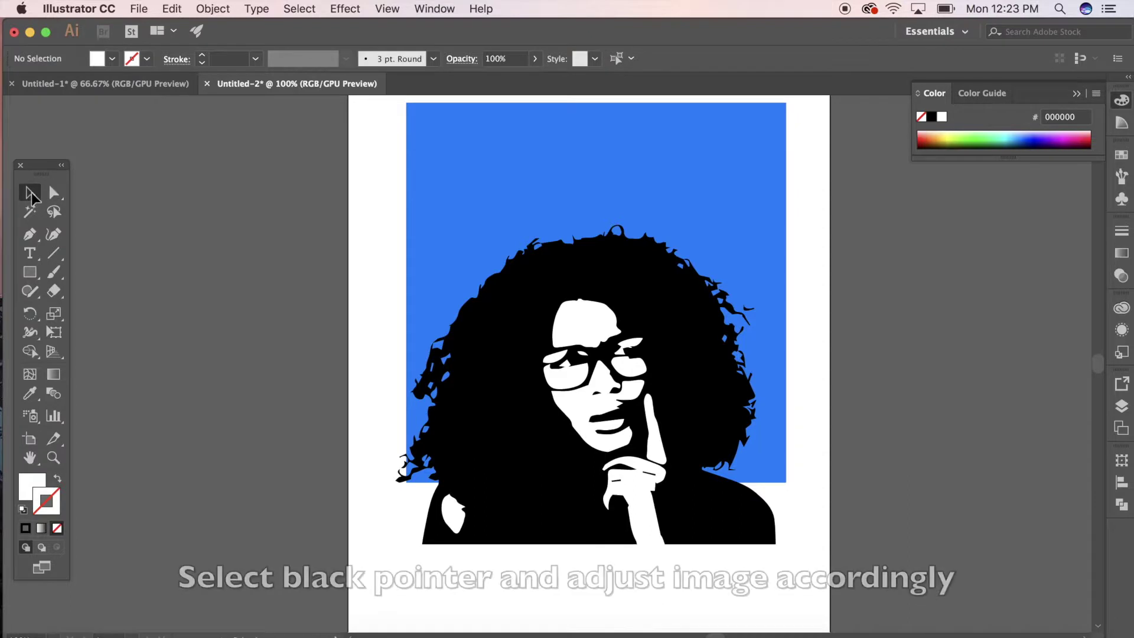
pyautogui.moveTo(545, 474); pyautogui.dragTo(566, 360)
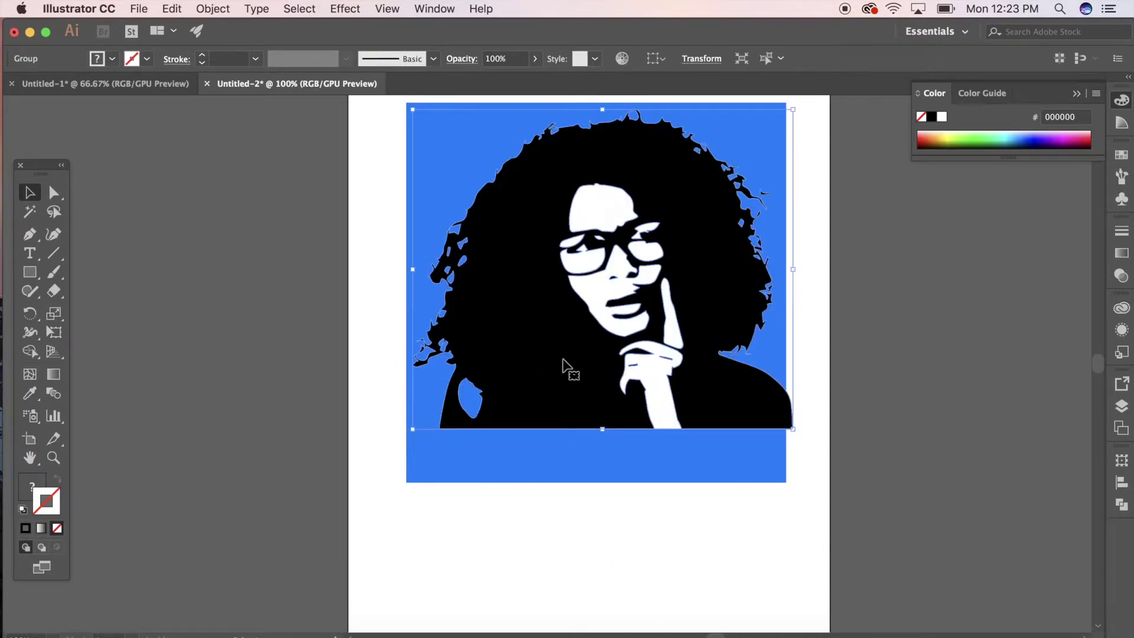
pyautogui.moveTo(414, 432); pyautogui.dragTo(454, 397)
pyautogui.moveTo(565, 375); pyautogui.dragTo(530, 378)
pyautogui.click(709, 526)
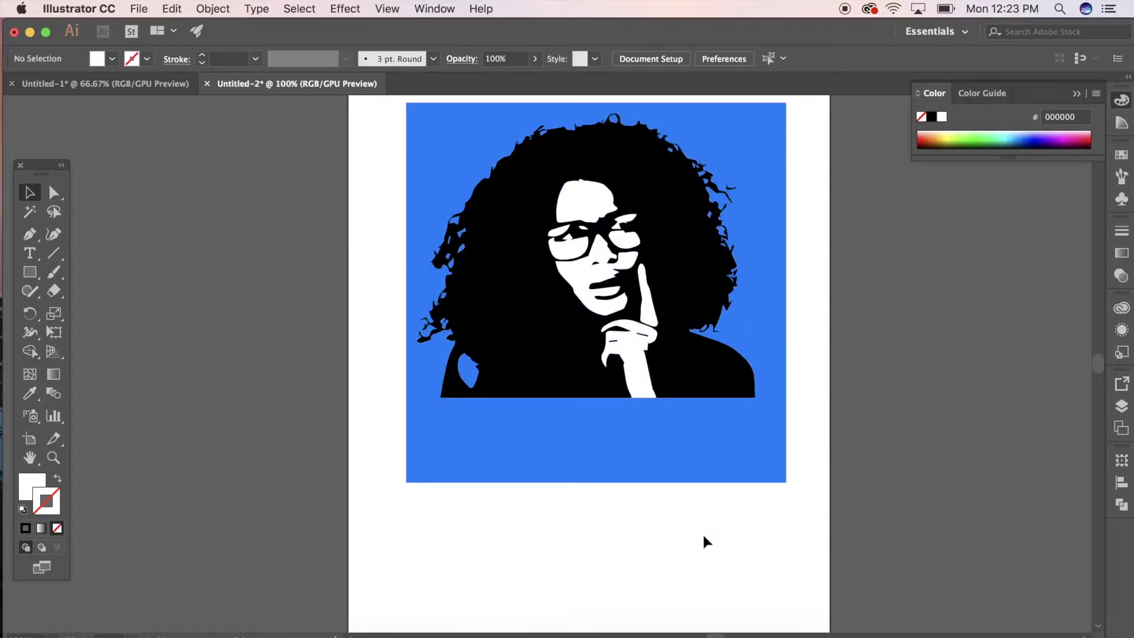
# Step: Isolate the tracing group and erase the eye and most of the white inside the left glasses lens with the Eraser tool
pyautogui.scroll(3, 703, 539)
pyautogui.hscroll(3, 703, 539)
pyautogui.press('super+equal')
pyautogui.press('super+equal')
pyautogui.press('super+equal')
pyautogui.press('super+equal')
pyautogui.press('super+equal')
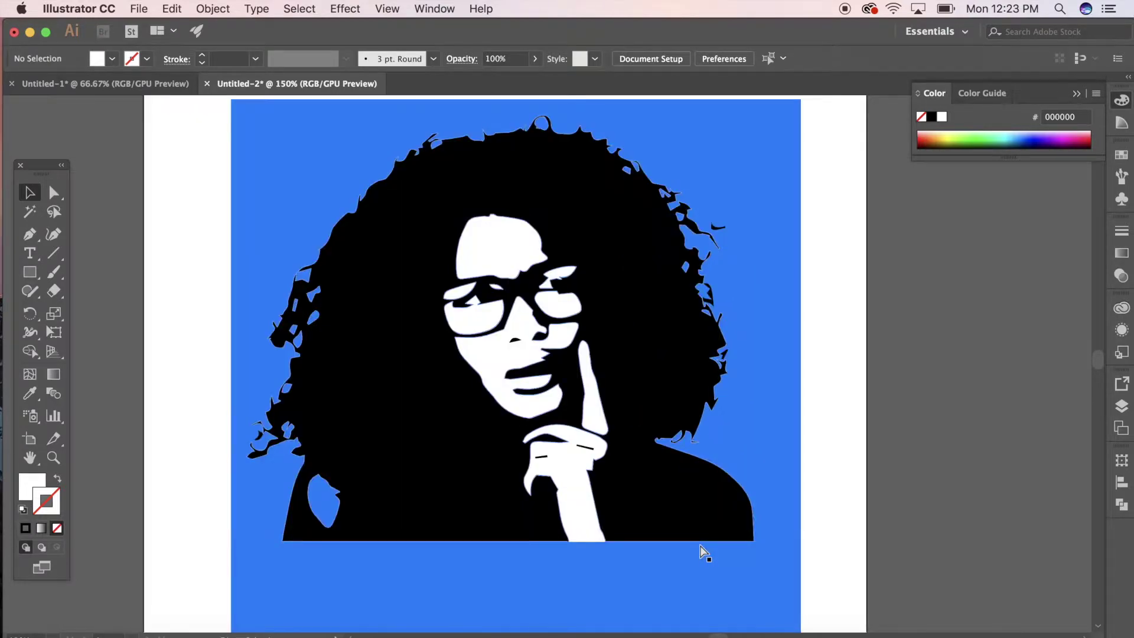
pyautogui.scroll(5, 704, 553)
pyautogui.hscroll(-5, 704, 552)
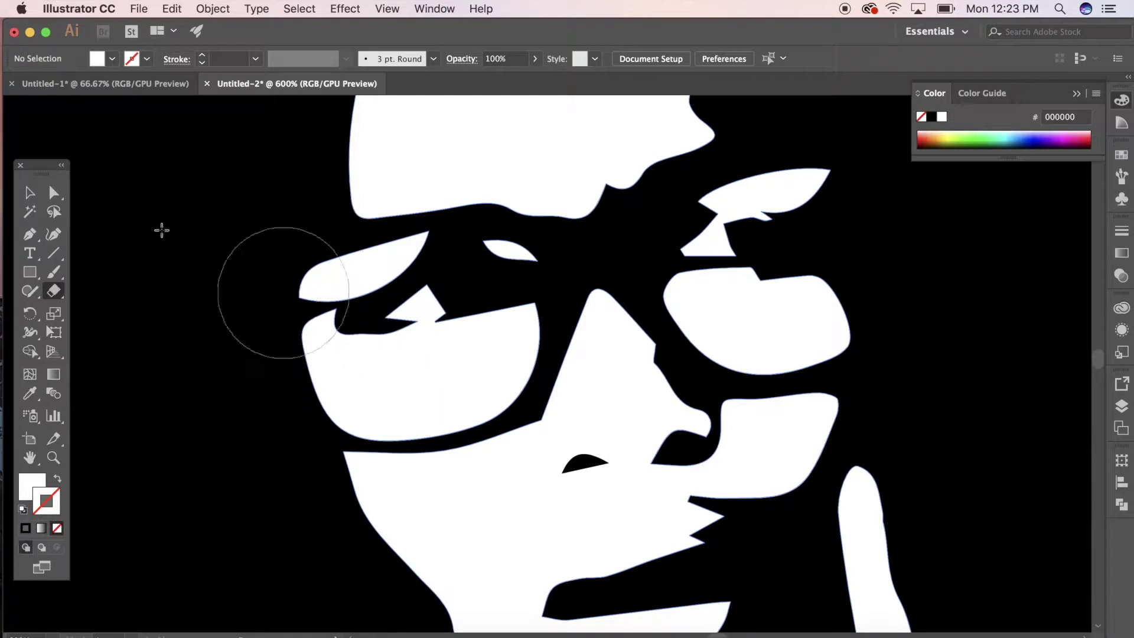
pyautogui.click(23, 196)
pyautogui.doubleClick(161, 306)
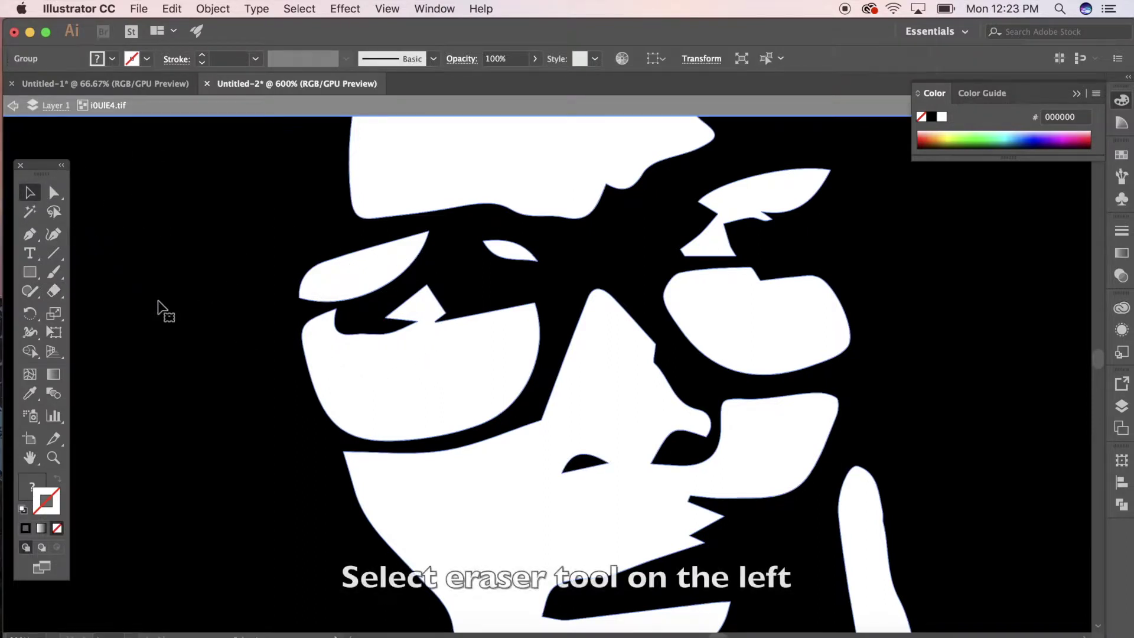
pyautogui.click(54, 290)
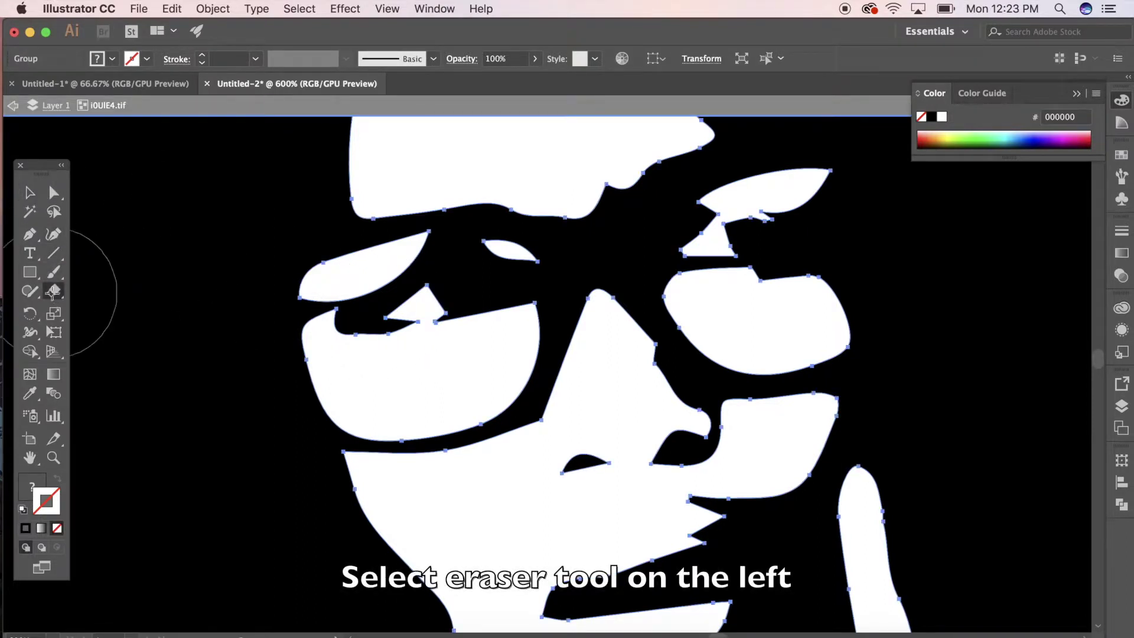
pyautogui.click(405, 319)
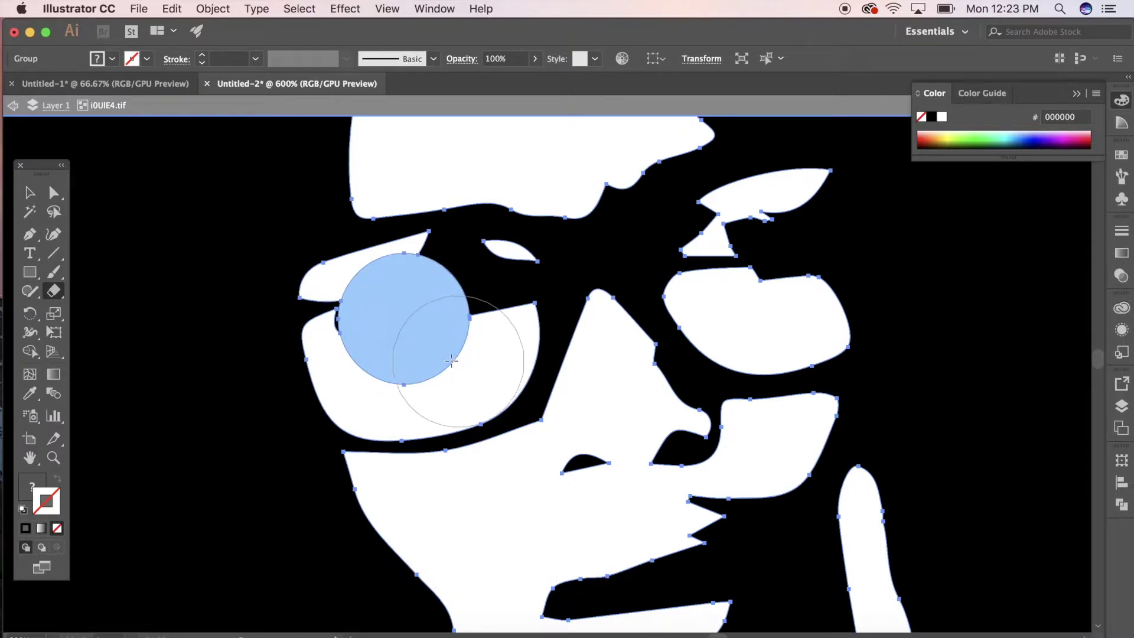
pyautogui.moveTo(381, 319); pyautogui.dragTo(365, 316)
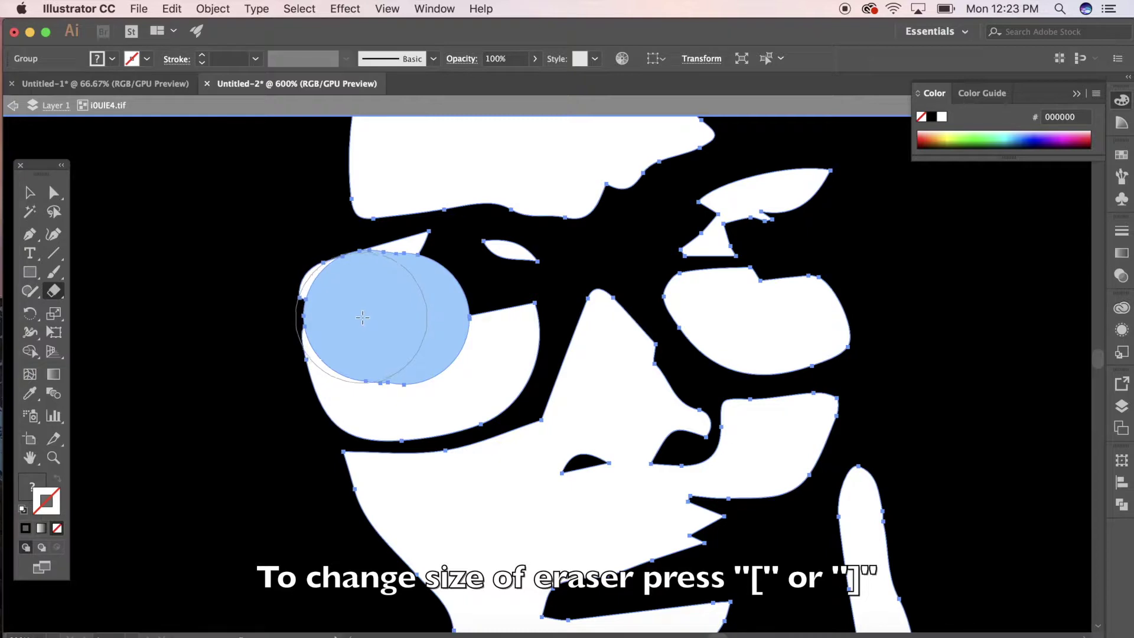
pyautogui.moveTo(430, 316)
pyautogui.mouseDown()
pyautogui.moveTo(475, 312)
pyautogui.moveTo(447, 298)
pyautogui.moveTo(471, 299)
pyautogui.mouseUp()
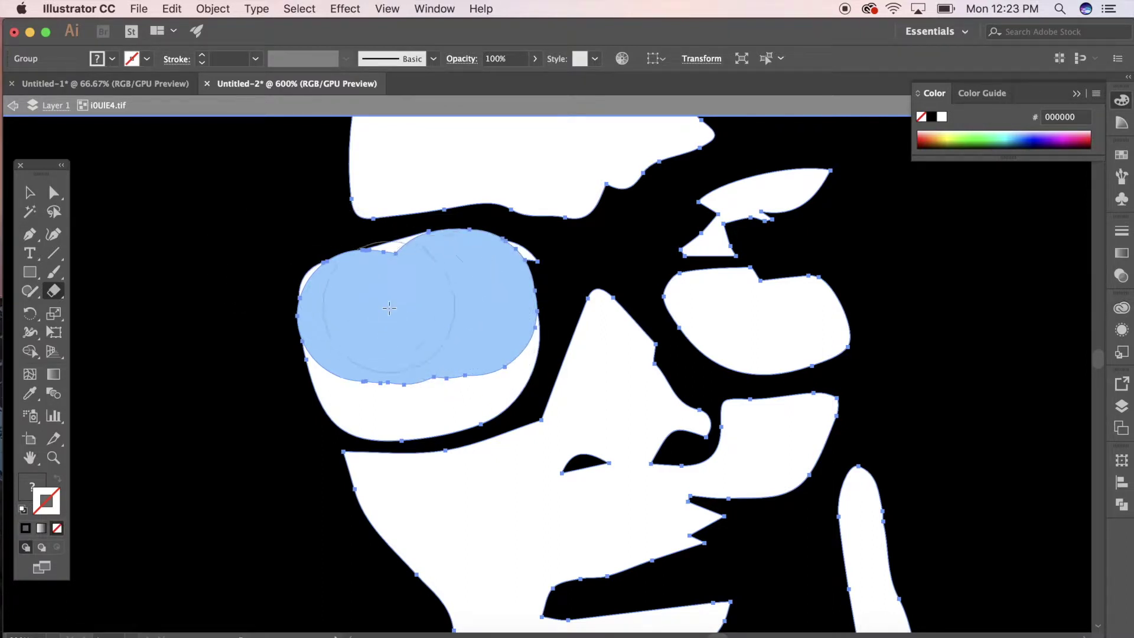
pyautogui.press('v')
pyautogui.click(128, 307)
pyautogui.click(12, 112)
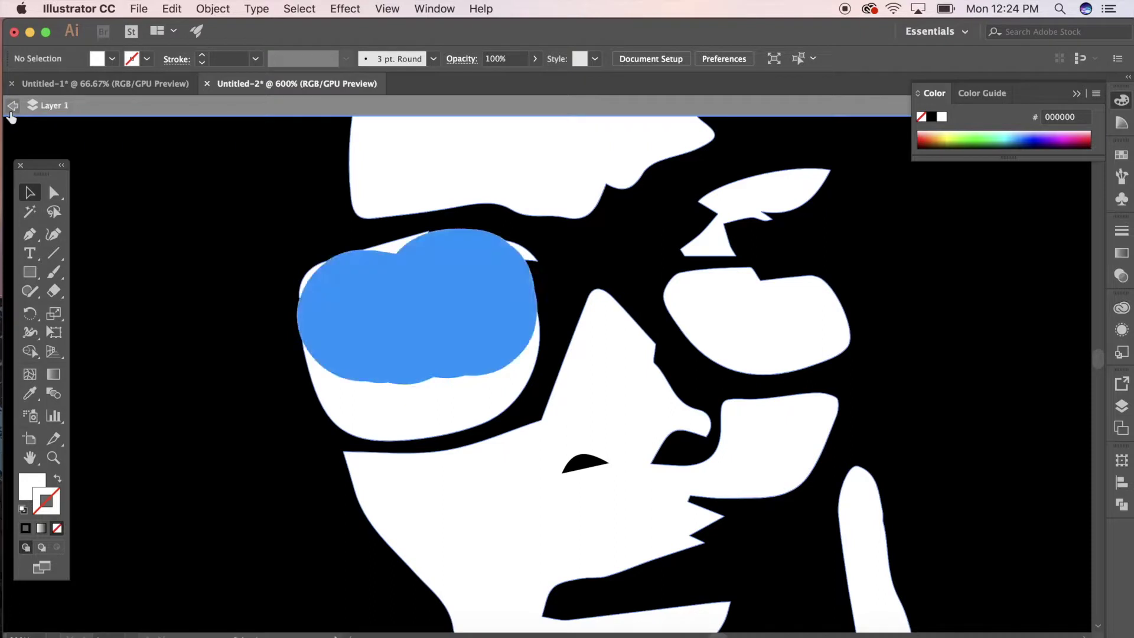
pyautogui.click(11, 112)
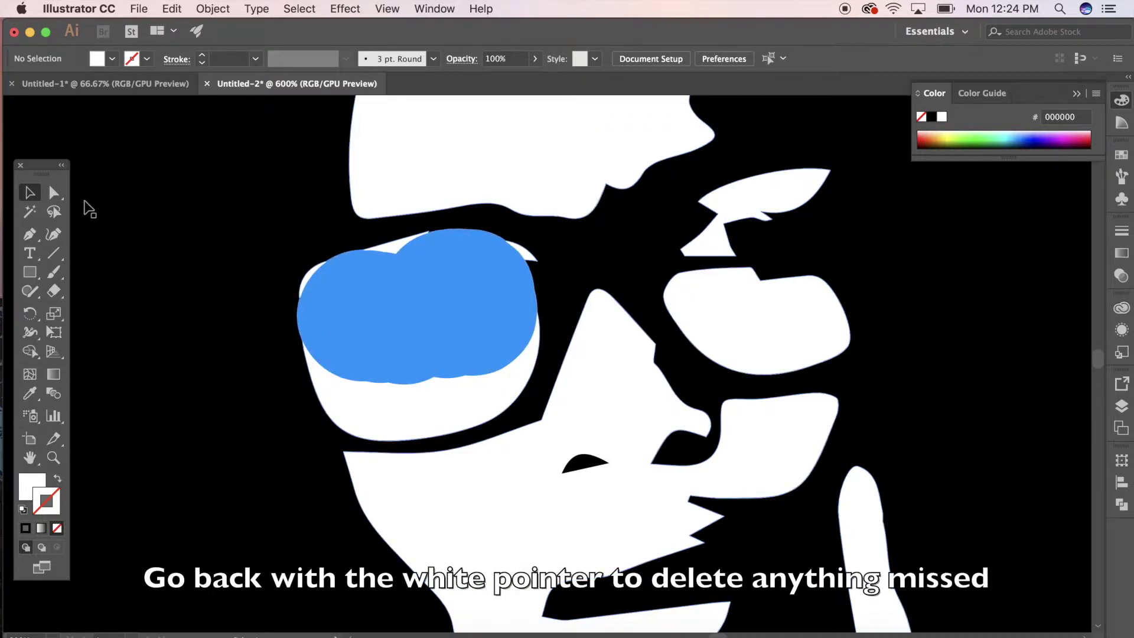
# Step: Delete the leftover white slivers around the erased area of the left glasses lens
pyautogui.click(379, 258)
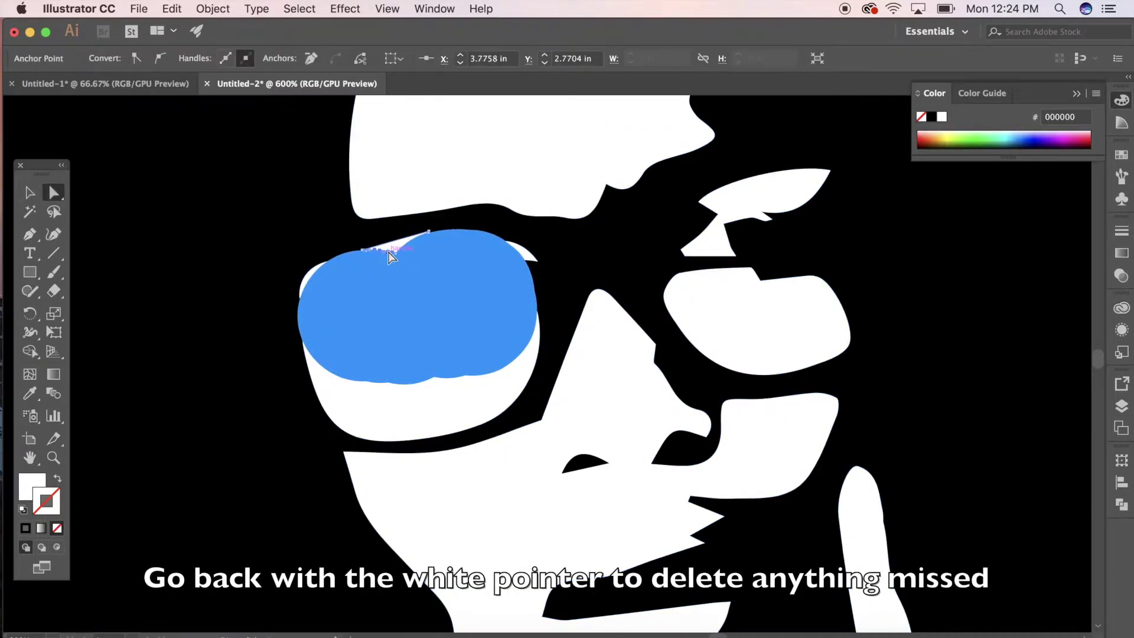
pyautogui.press('Delete')
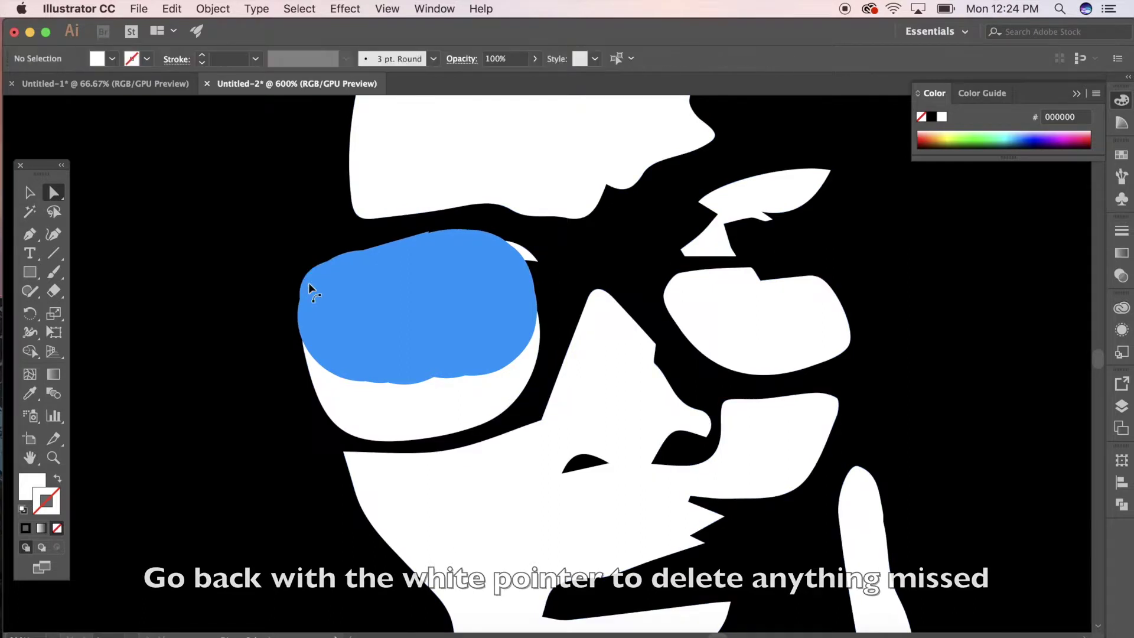
pyautogui.click(357, 410)
pyautogui.press('Delete')
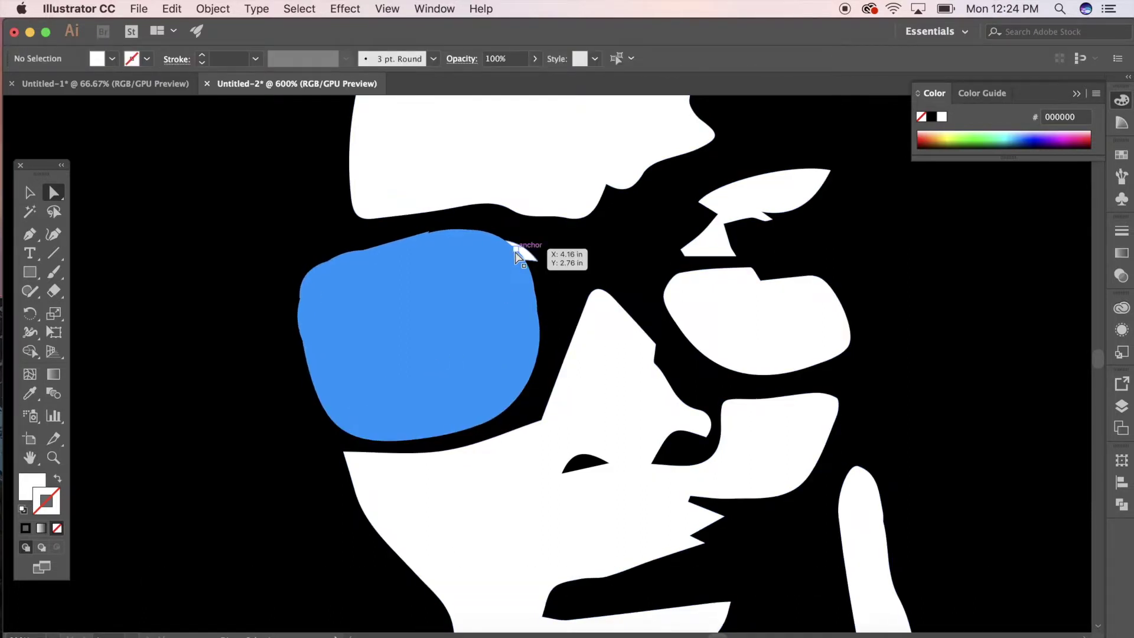
pyautogui.click(523, 253)
pyautogui.press('Delete')
# Step: Delete the white shape filling the right glasses lens and the white eye shape just above it
pyautogui.click(728, 303)
pyautogui.press('Delete')
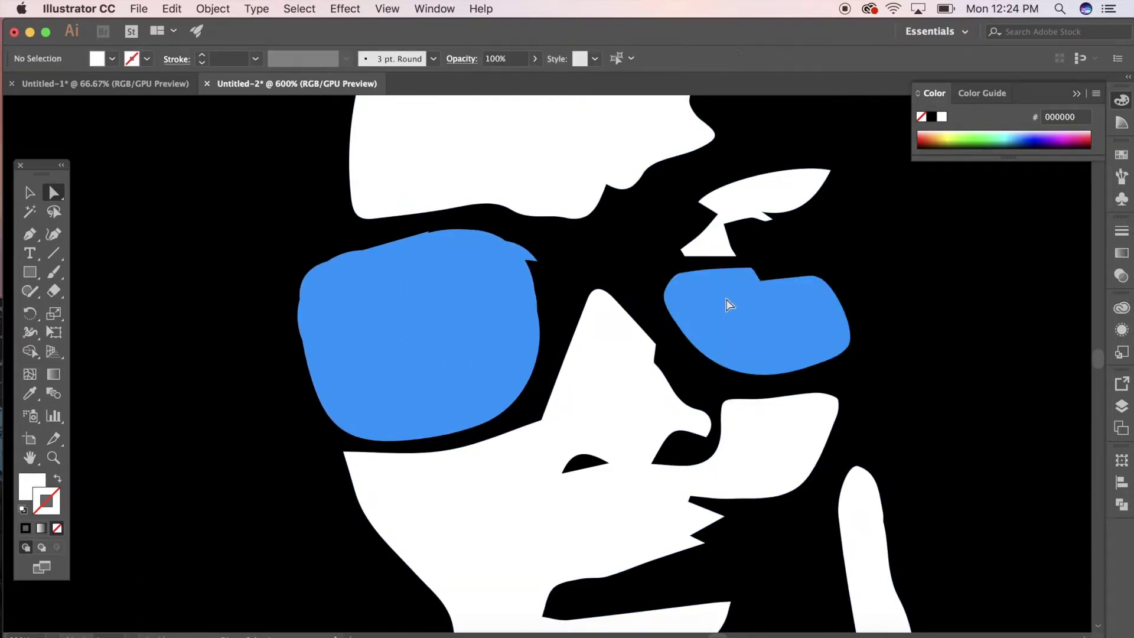
pyautogui.click(721, 256)
pyautogui.press('Delete')
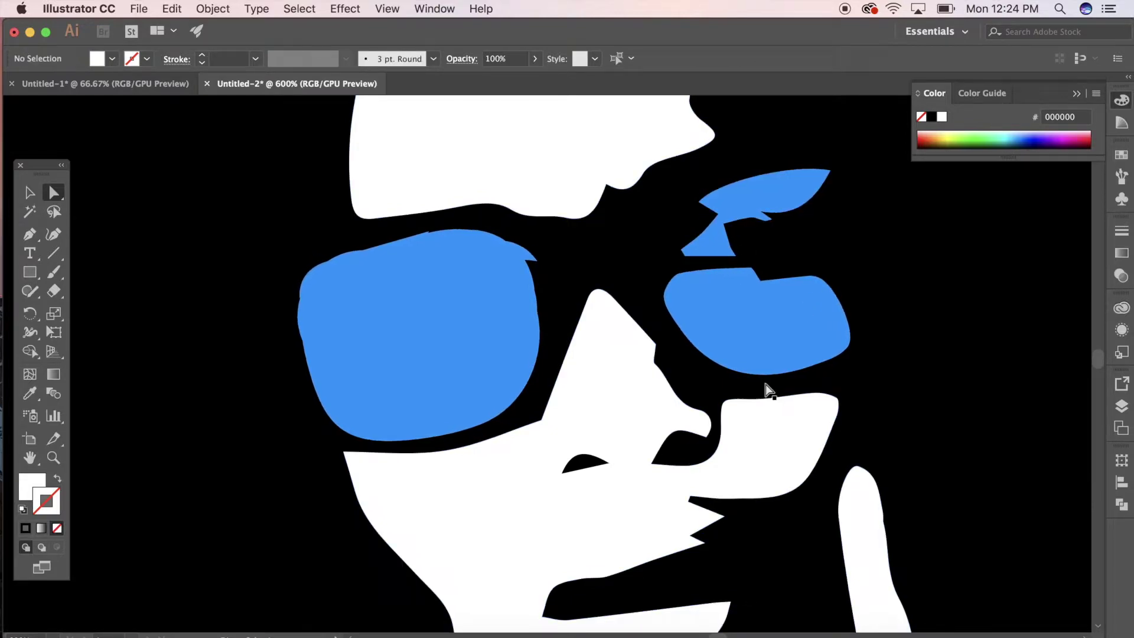
# Step: Draw a short S-shaped wavy line with the Pen tool on the empty canvas left of the artboard
pyautogui.press('super+minus')
pyautogui.press('super+minus')
pyautogui.press('super+minus')
pyautogui.press('super+minus')
pyautogui.press('super+minus')
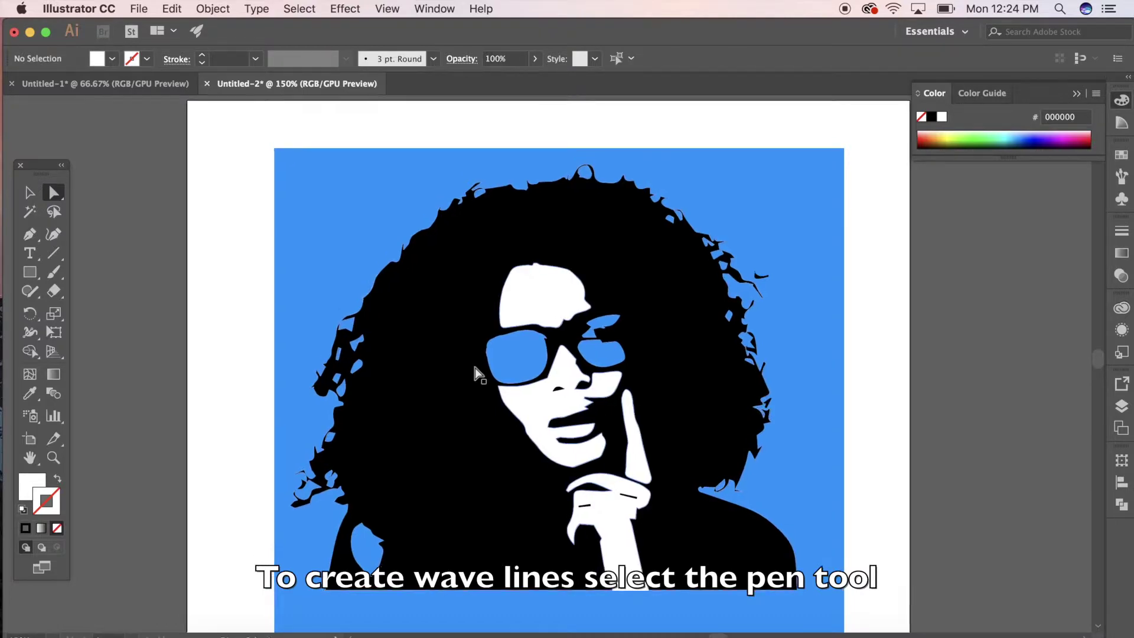
pyautogui.hscroll(-15, 476, 372)
pyautogui.scroll(2, 476, 372)
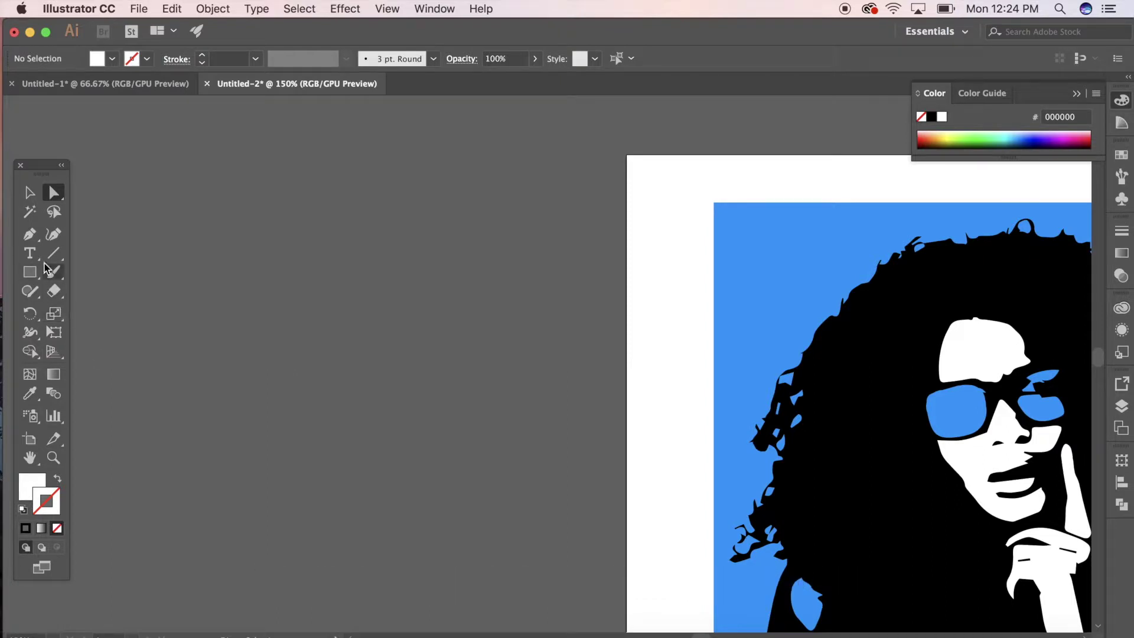
pyautogui.click(227, 283)
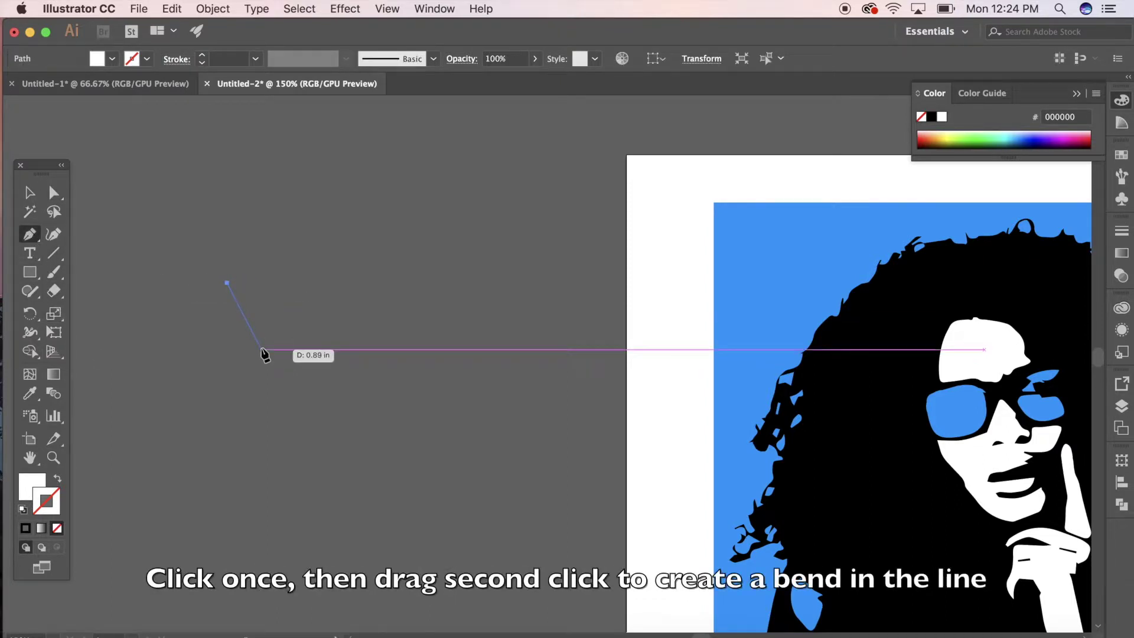
pyautogui.moveTo(261, 350); pyautogui.dragTo(240, 381)
pyautogui.click(297, 426)
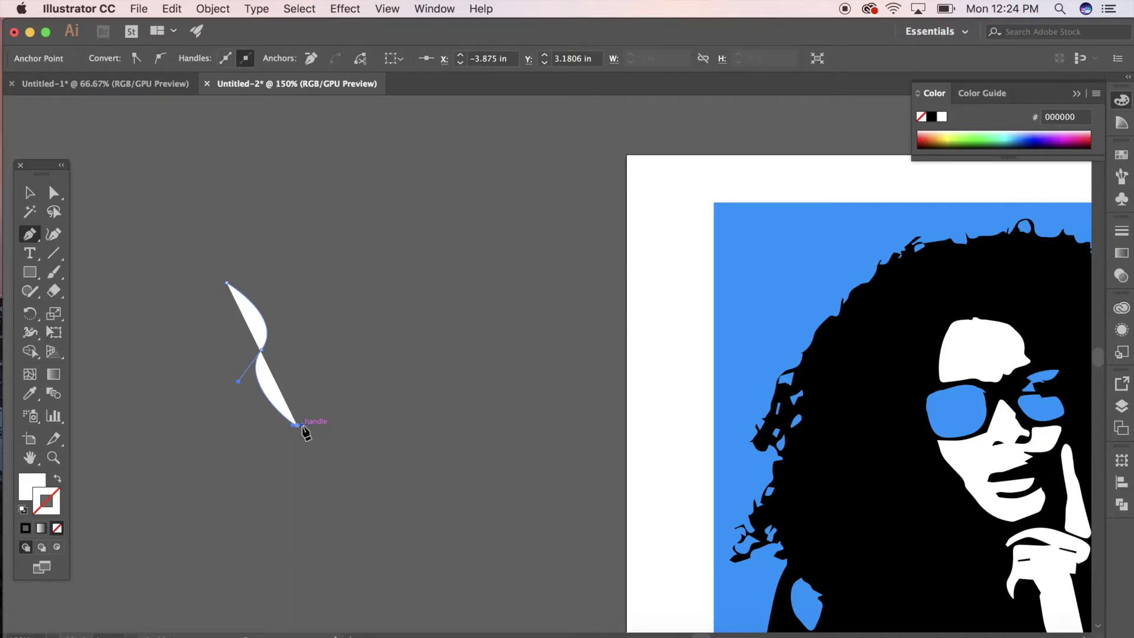
# Step: Swap the wavy line's fill and stroke so it has no fill and a white stroke, and deselect it
pyautogui.click(58, 479)
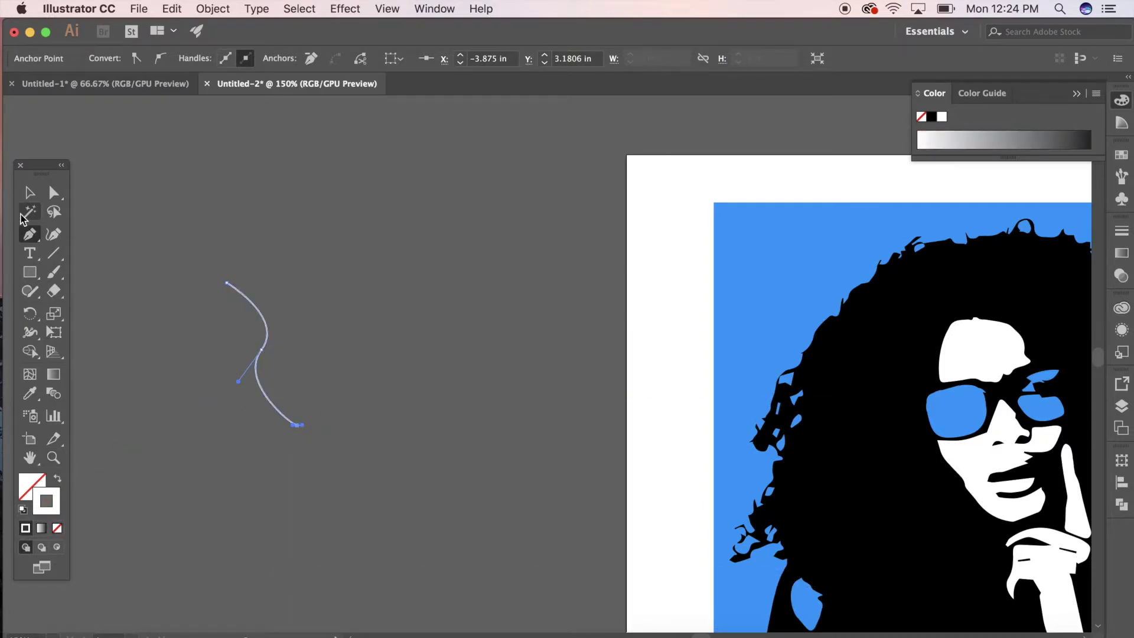
pyautogui.click(30, 194)
pyautogui.click(143, 290)
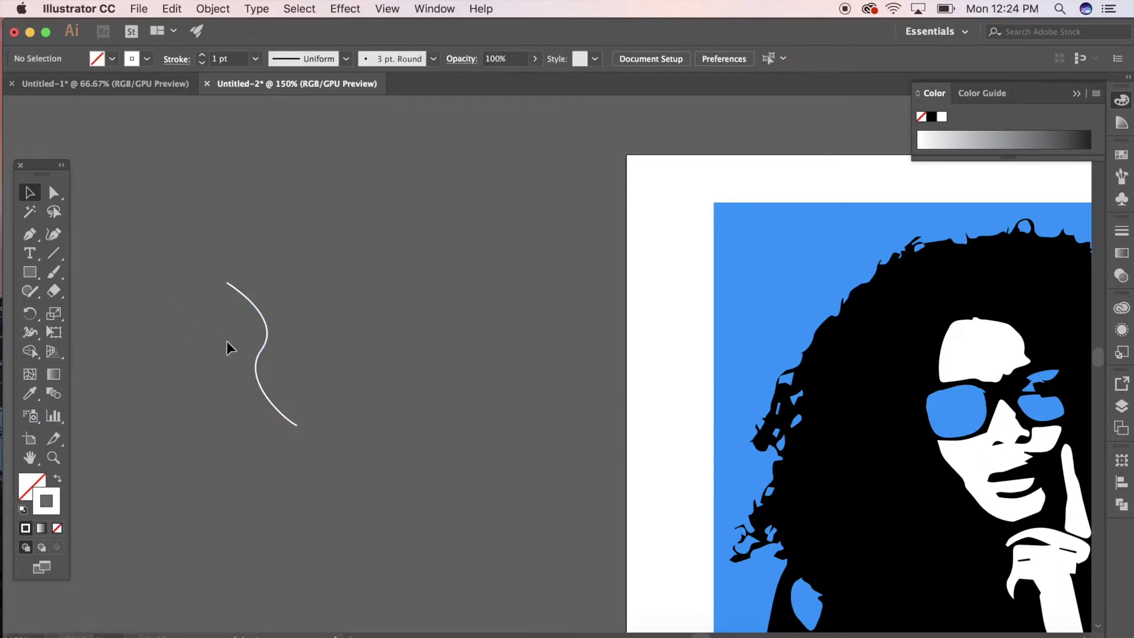
# Step: Duplicate the wavy line and place the copy to the right of and slightly above the original
pyautogui.click(255, 361)
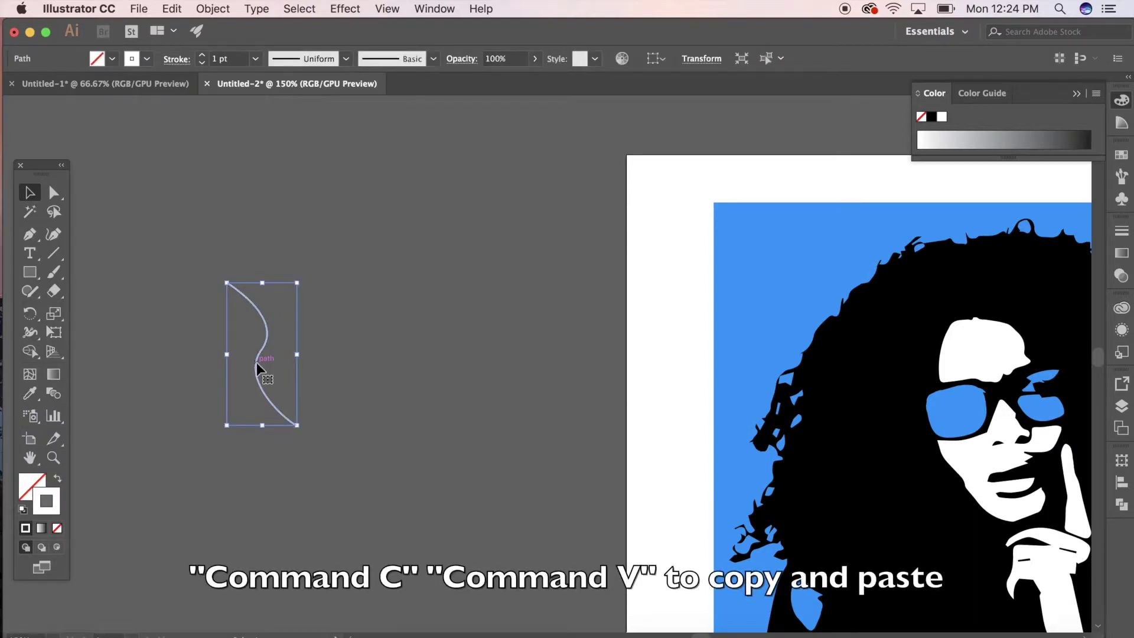
pyautogui.press('super+c')
pyautogui.press('super+v')
pyautogui.moveTo(550, 339); pyautogui.dragTo(388, 295)
pyautogui.click(475, 378)
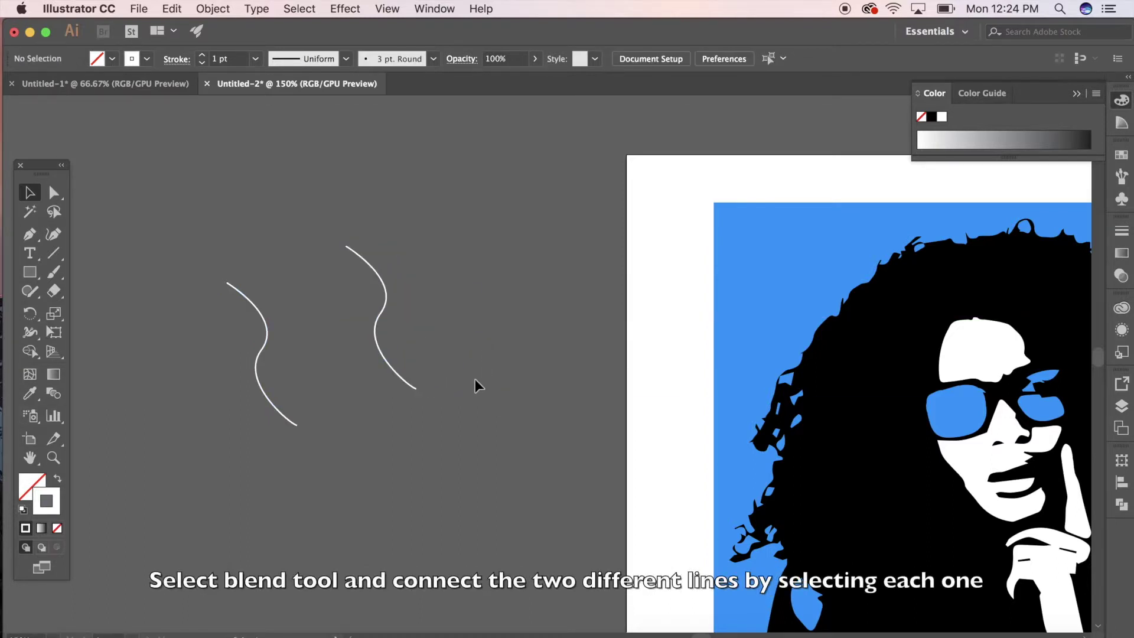
# Step: Blend the two wavy lines with the Blend tool and set the blend spacing to Specified Steps
pyautogui.click(56, 397)
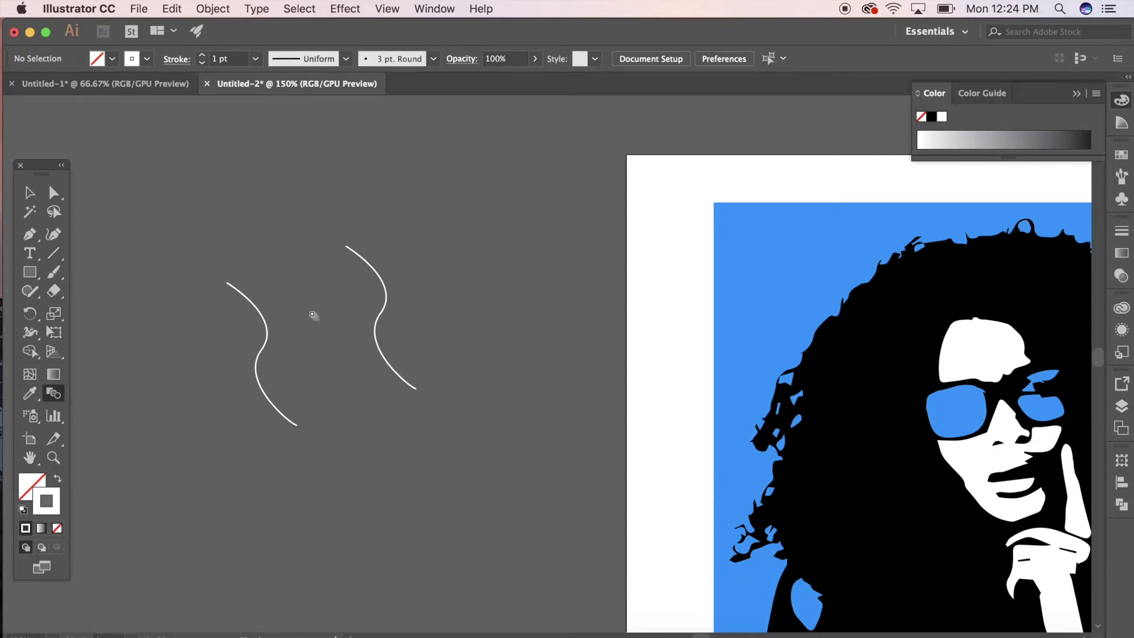
pyautogui.click(377, 327)
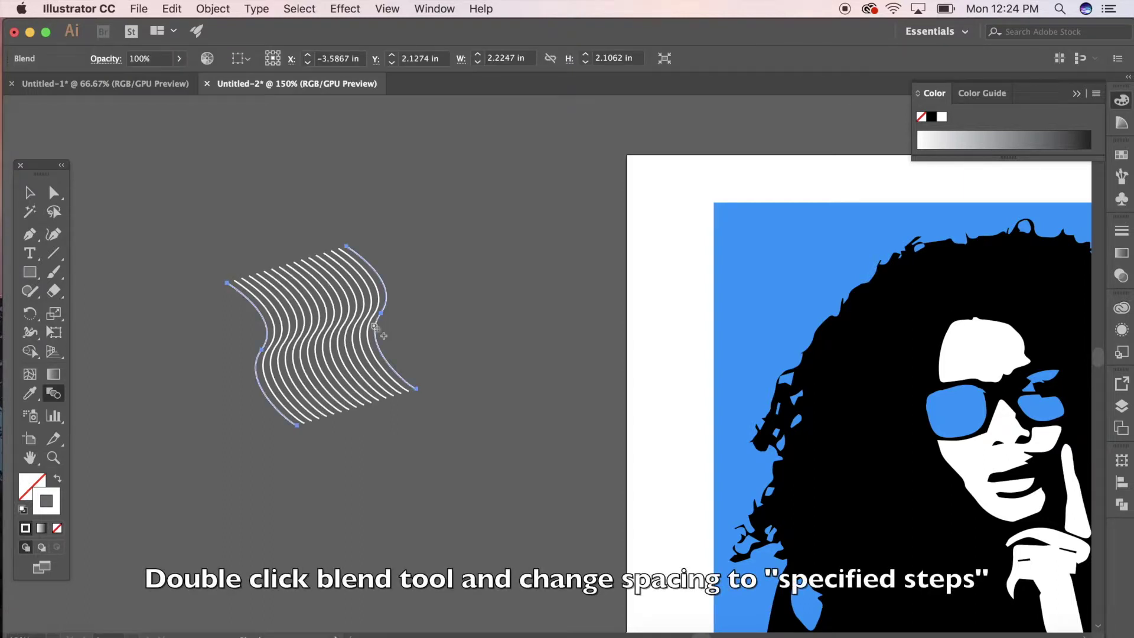
pyautogui.doubleClick(53, 395)
pyautogui.click(511, 286)
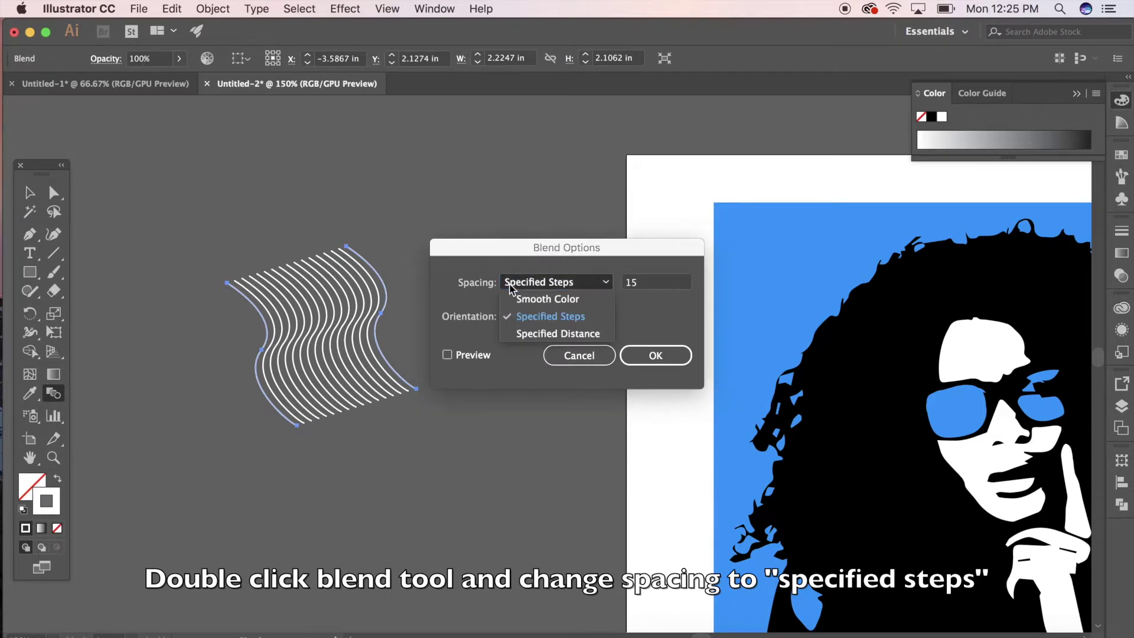
pyautogui.click(516, 300)
pyautogui.click(521, 285)
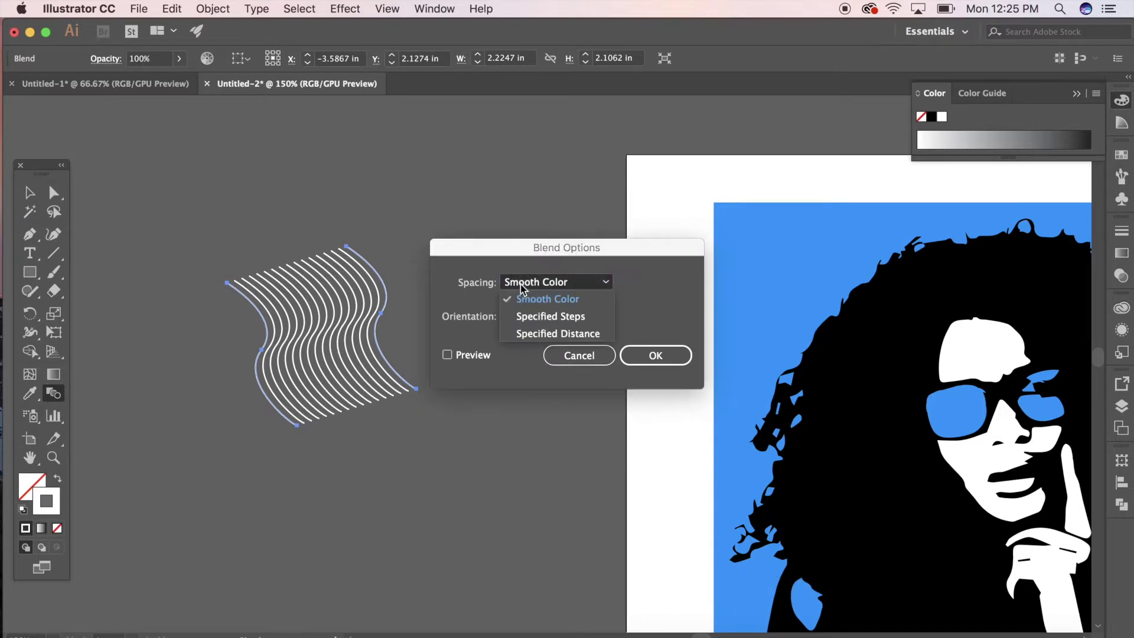
pyautogui.click(533, 317)
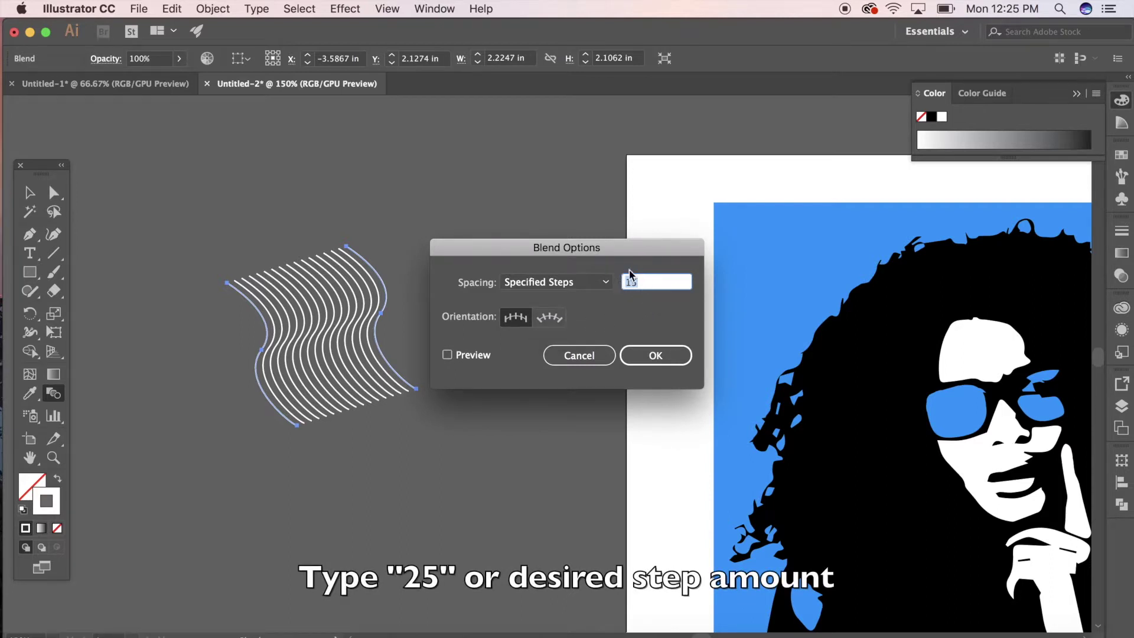
pyautogui.click(651, 353)
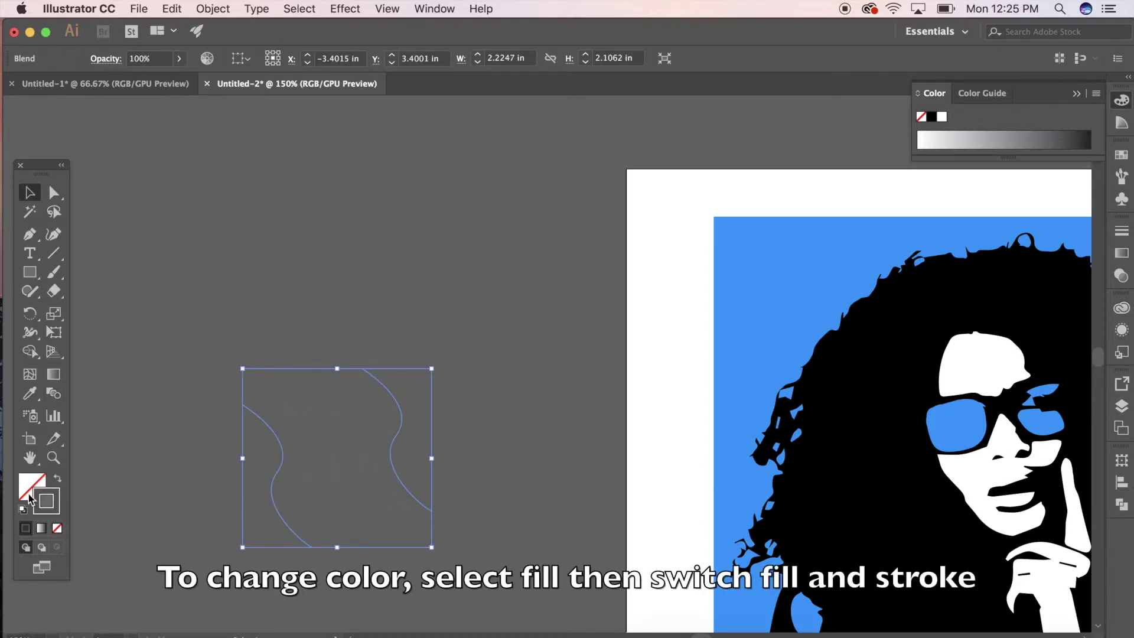
# Step: Recolor the wavy line blend with a CB00FC purple stroke and no fill, and deselect it
pyautogui.doubleClick(27, 488)
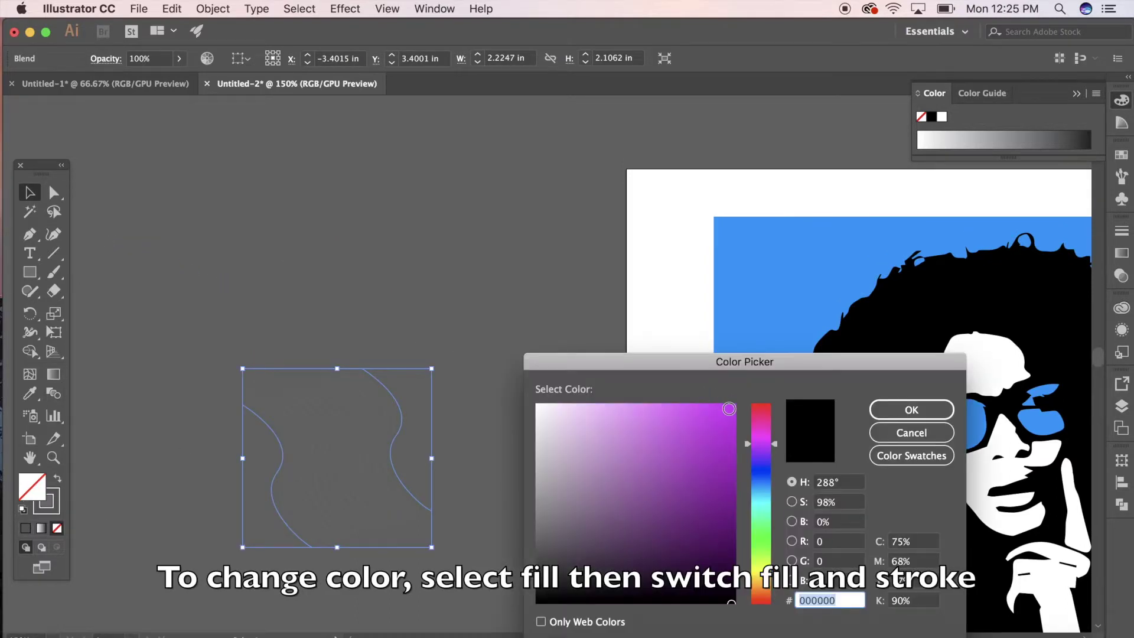
pyautogui.moveTo(730, 409); pyautogui.dragTo(744, 405)
pyautogui.click(912, 410)
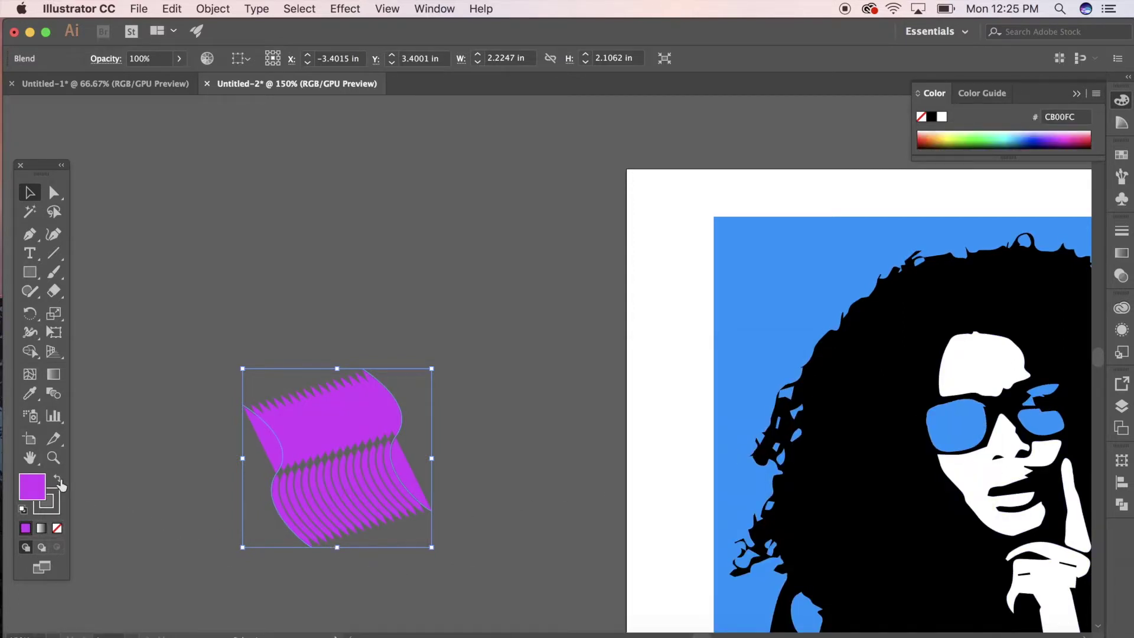
pyautogui.click(57, 499)
pyautogui.click(58, 480)
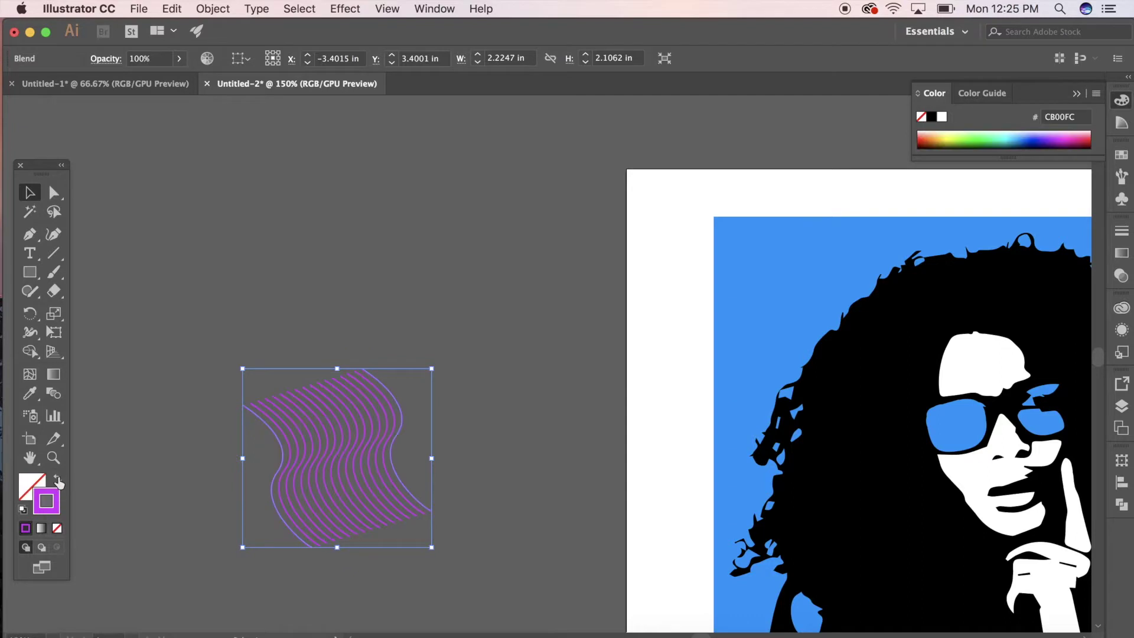
pyautogui.click(177, 471)
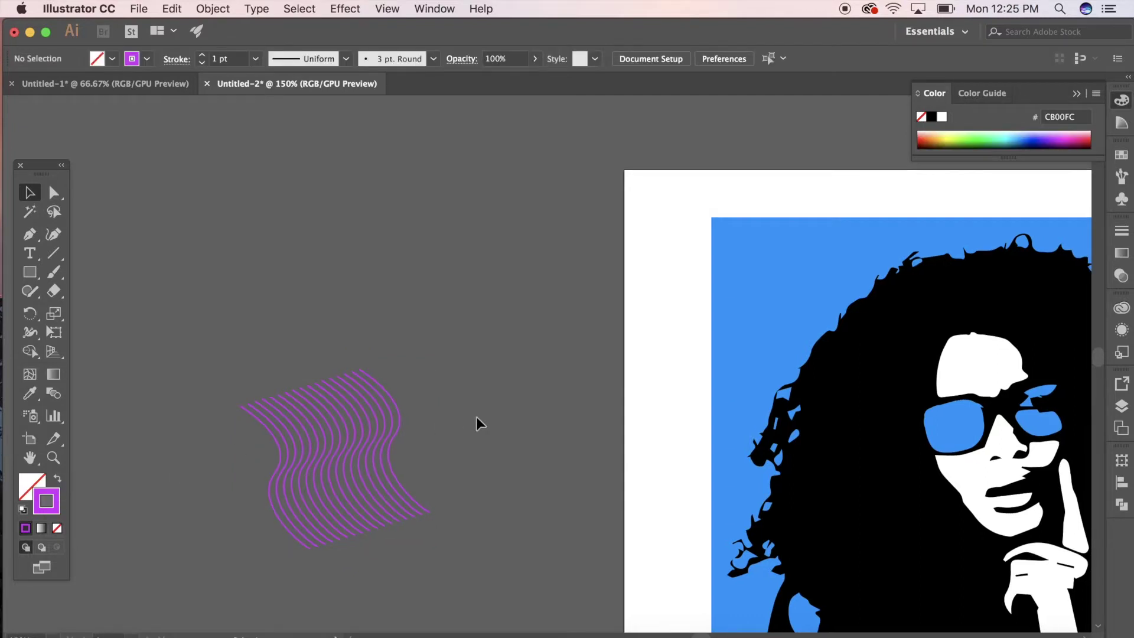
# Step: Move the purple wavy blend over the left glasses lens and send it behind the woman tracing
pyautogui.hscroll(5, 476, 416)
pyautogui.moveTo(182, 488); pyautogui.dragTo(780, 473)
pyautogui.hscroll(4, 779, 475)
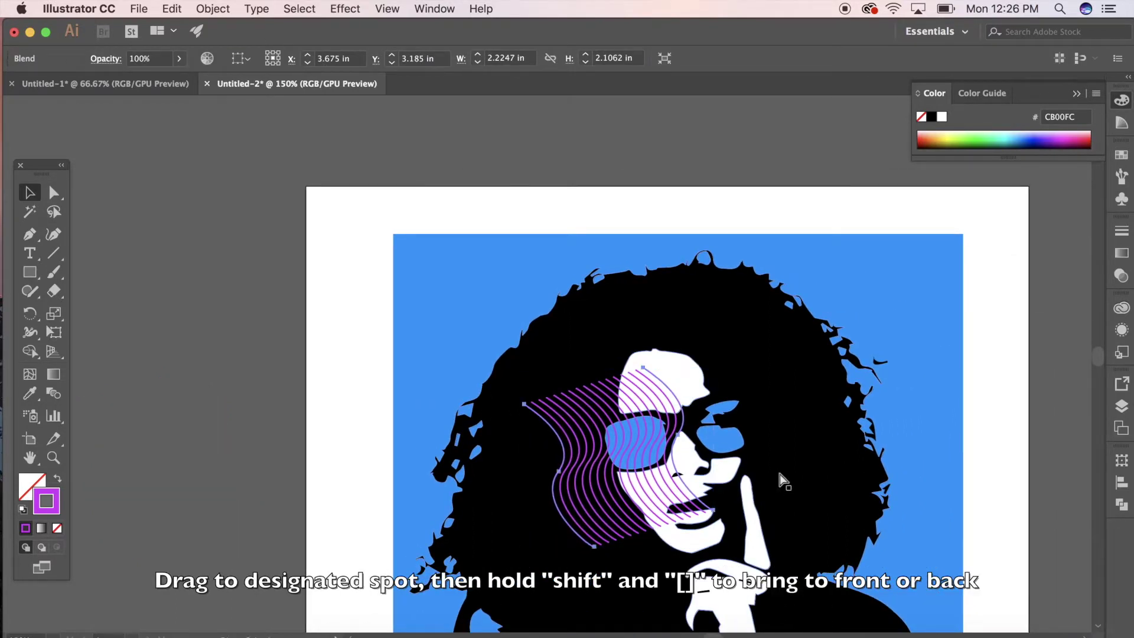
pyautogui.press('super+shift+bracketleft')
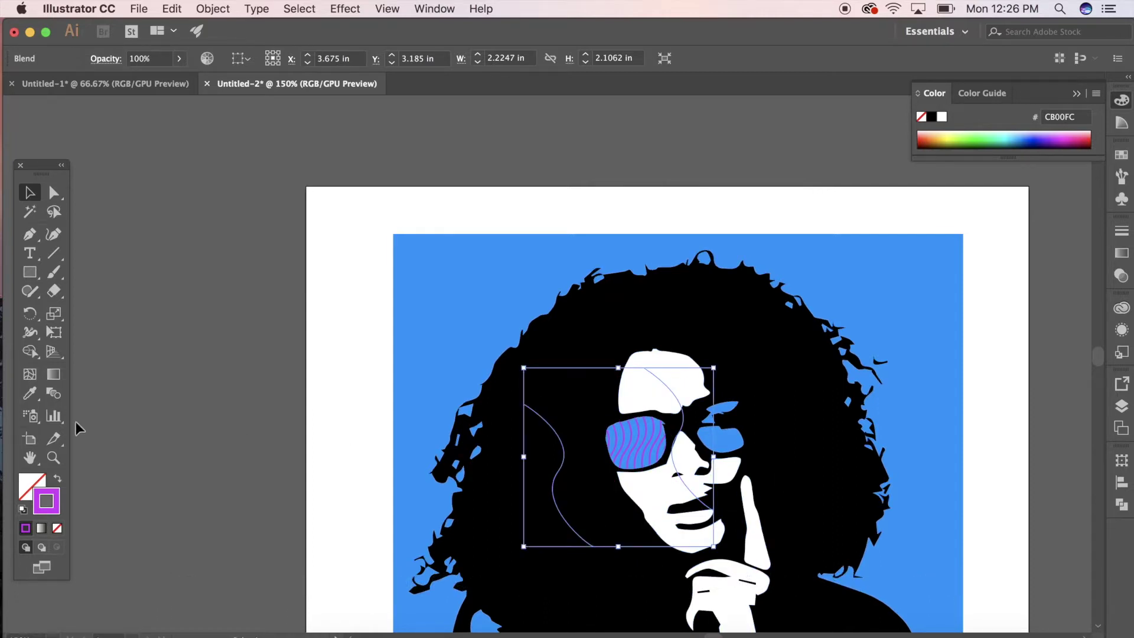
# Step: Increase the number of Specified Steps in the lens blend for denser wavy lines, and deselect it
pyautogui.doubleClick(53, 392)
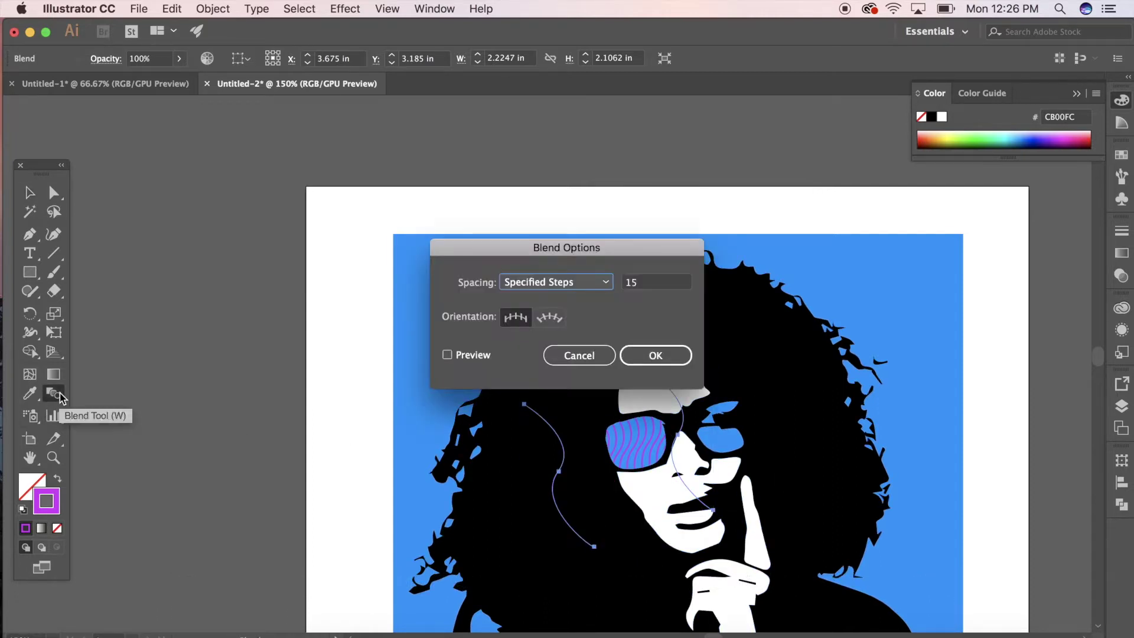
pyautogui.click(647, 282)
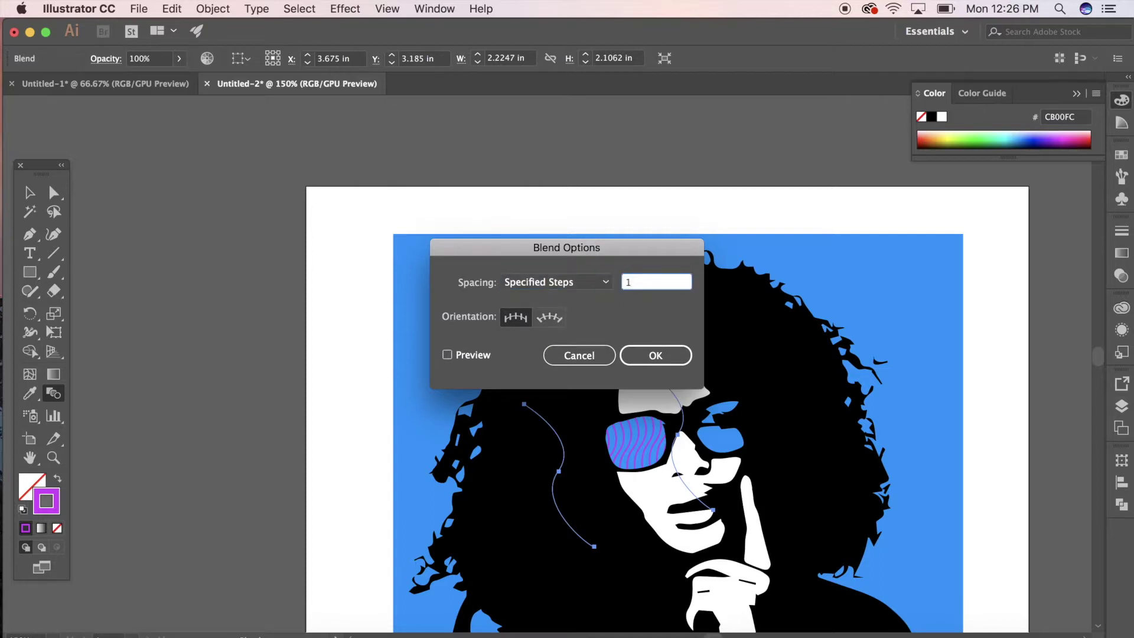
pyautogui.press('BackSpace')
pyautogui.press('BackSpace')
pyautogui.press('BackSpace')
pyautogui.click(687, 356)
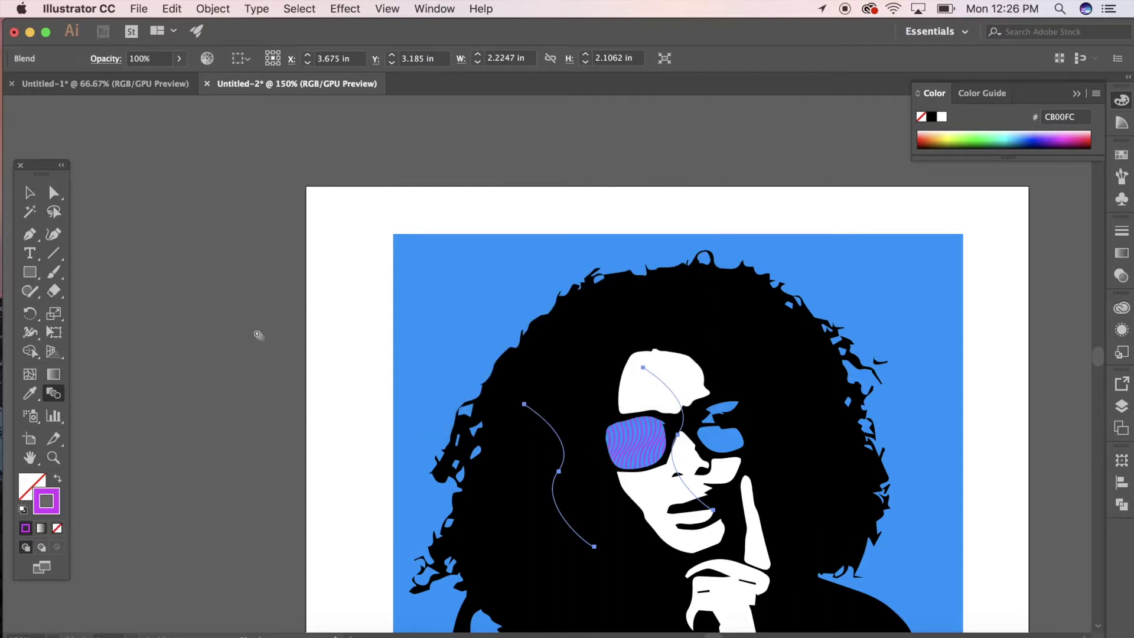
pyautogui.press('v')
pyautogui.click(180, 248)
# Step: Duplicate the wavy blend over the right glasses lens, send the copy behind the woman tracing, and deselect it
pyautogui.hscroll(8, 180, 248)
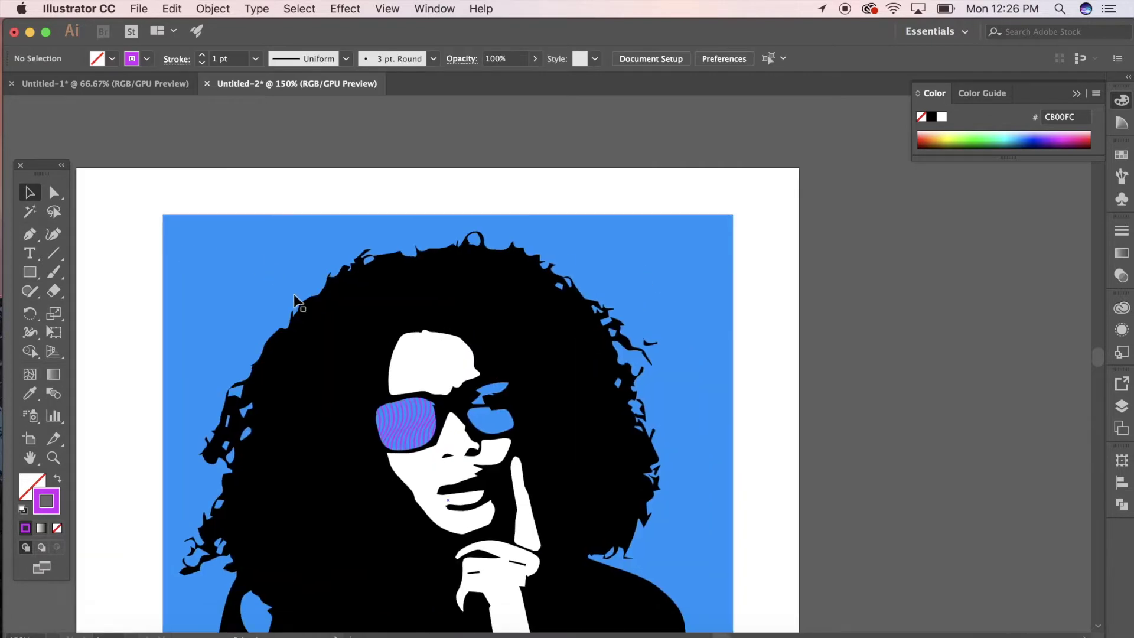
pyautogui.press('super+equal')
pyautogui.press('super+equal')
pyautogui.press('super+equal')
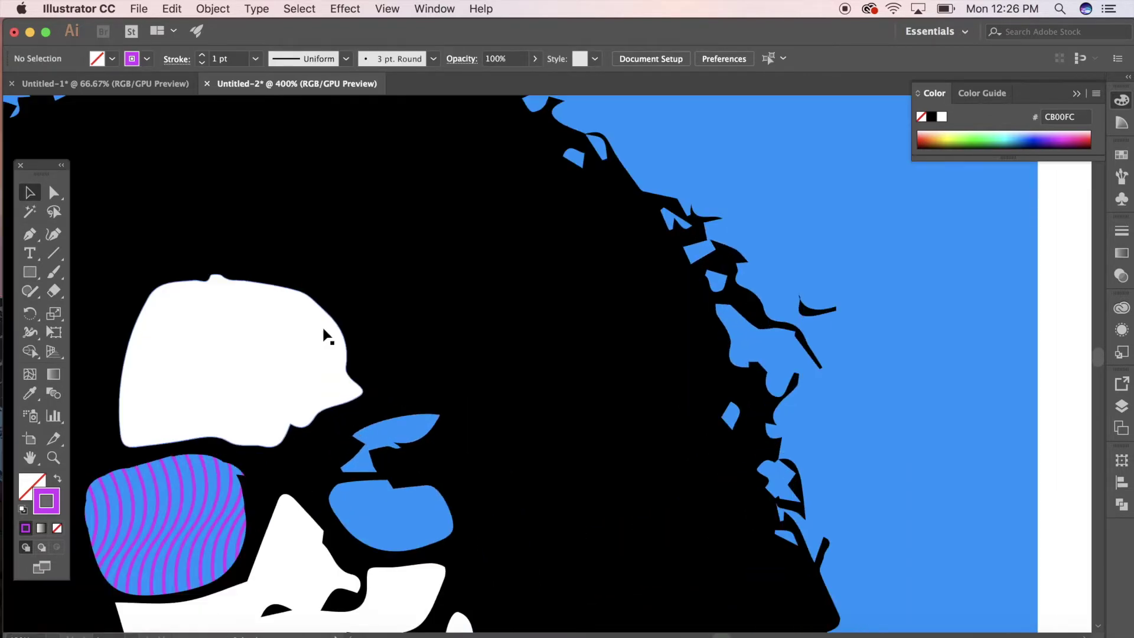
pyautogui.scroll(-2, 313, 360)
pyautogui.hscroll(-3, 313, 360)
pyautogui.click(301, 380)
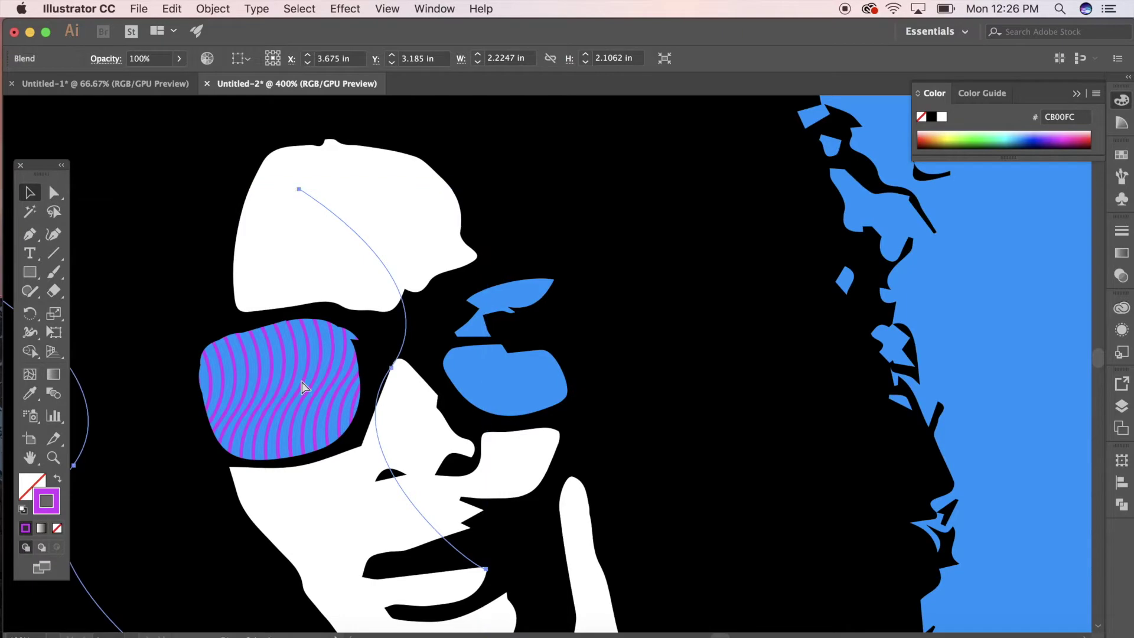
pyautogui.press('super+v')
pyautogui.moveTo(462, 394); pyautogui.dragTo(498, 304)
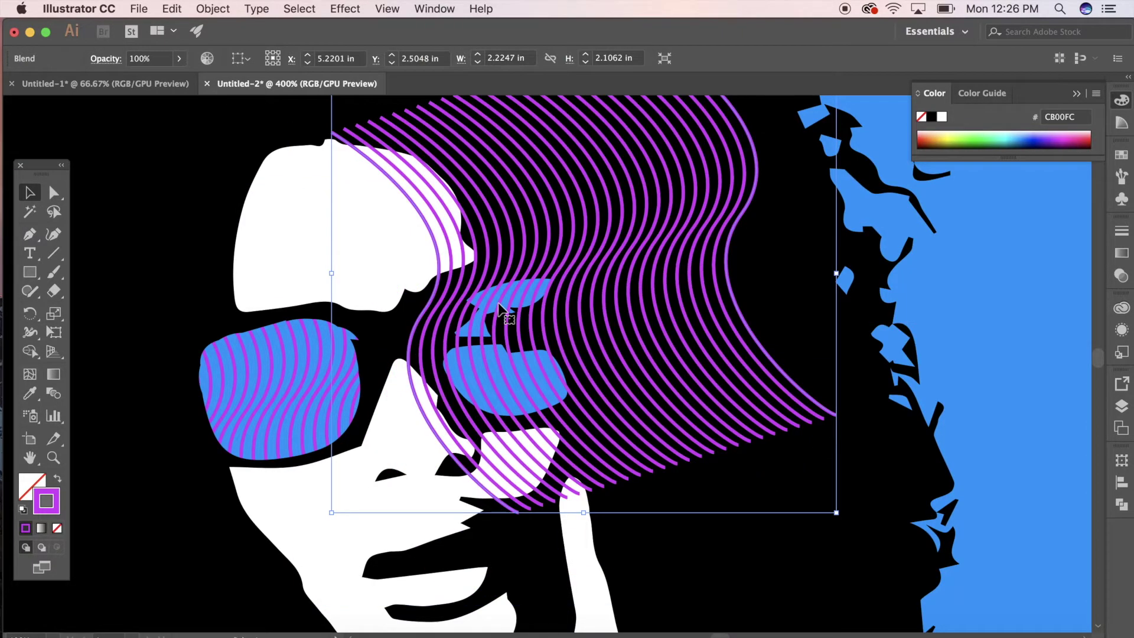
pyautogui.press('super+bracketleft')
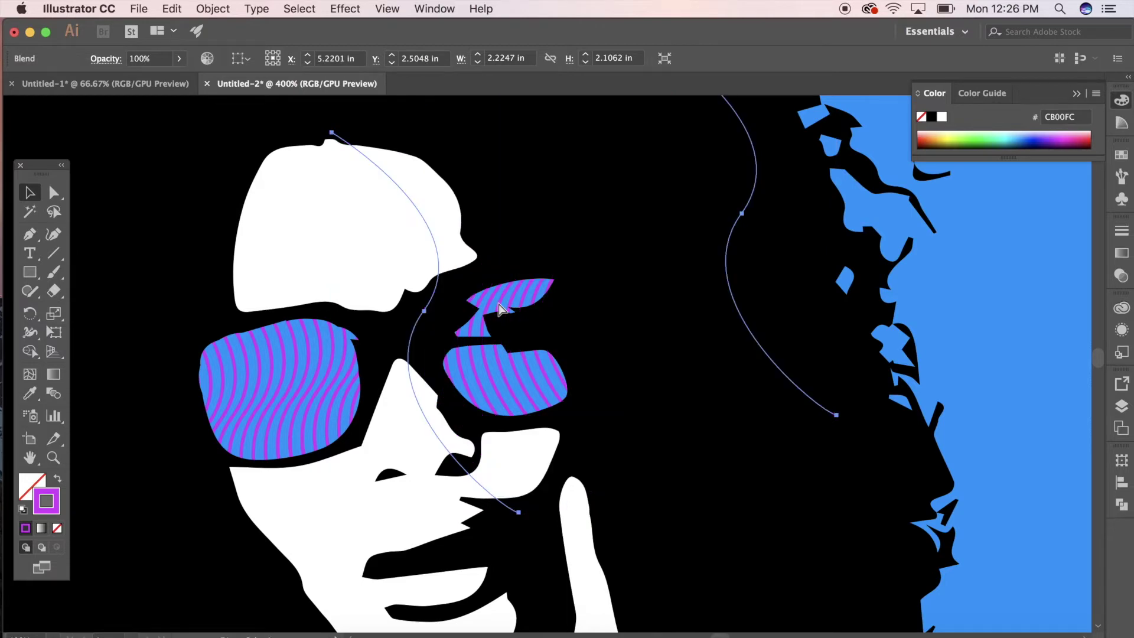
pyautogui.click(498, 307)
pyautogui.press('super+1')
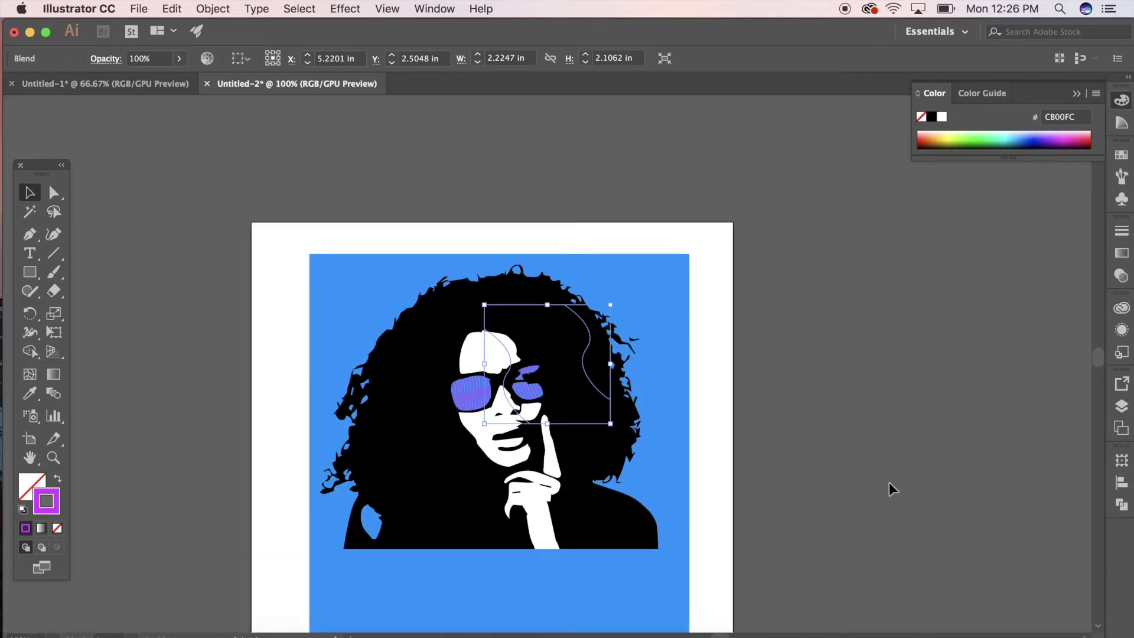
pyautogui.click(848, 427)
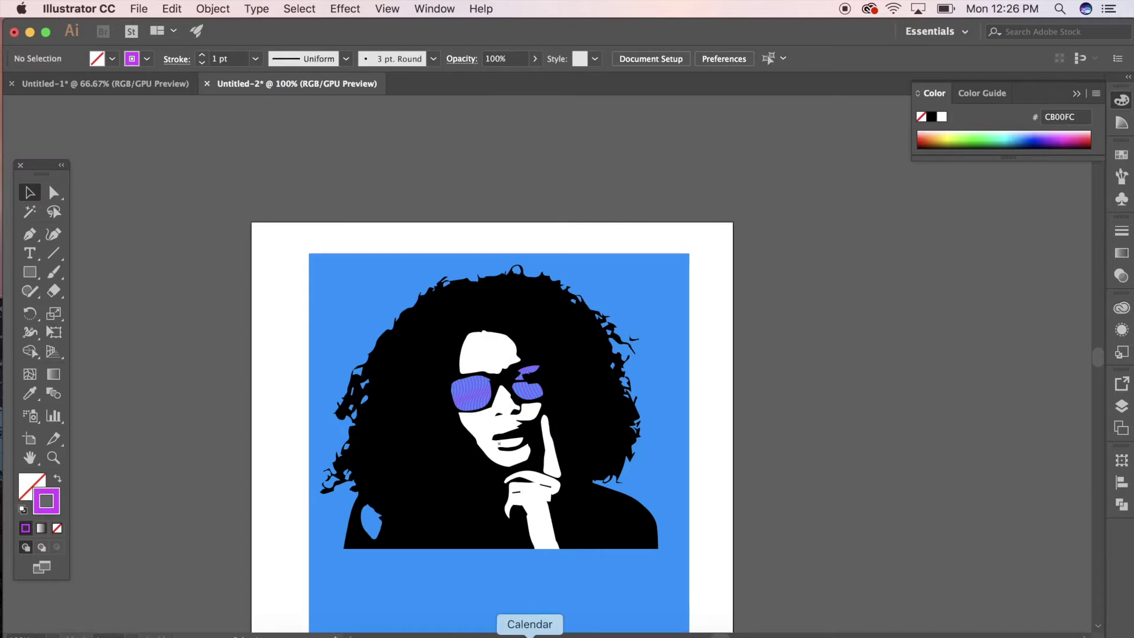
# Step: Add the text "confusion" with the Type tool on the white area below the blue square
pyautogui.scroll(-5, 493, 590)
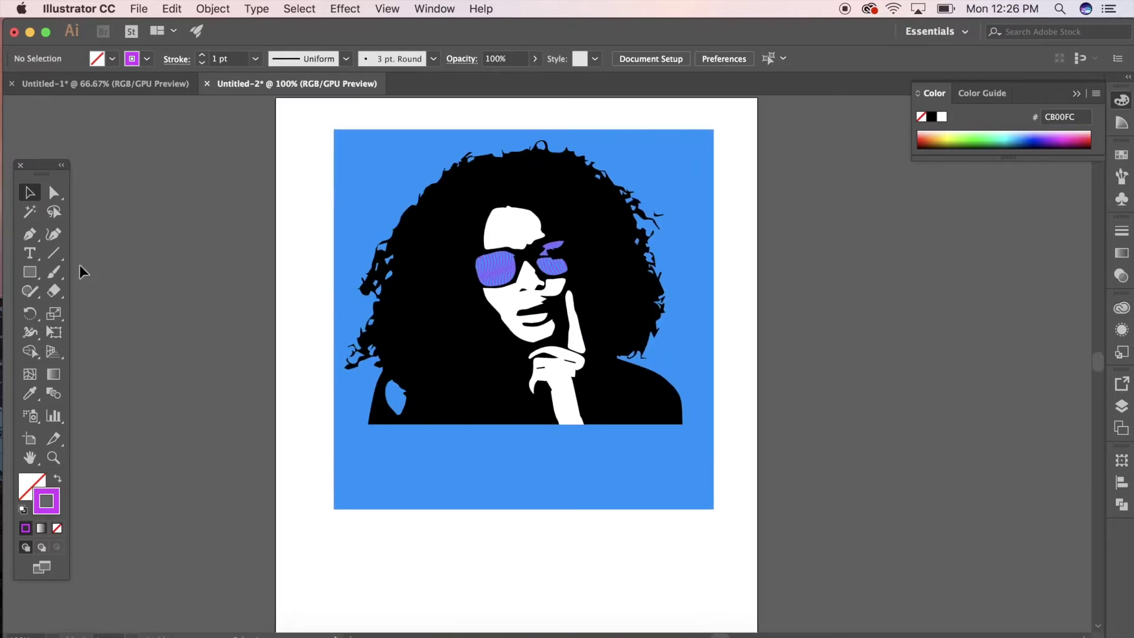
pyautogui.click(30, 256)
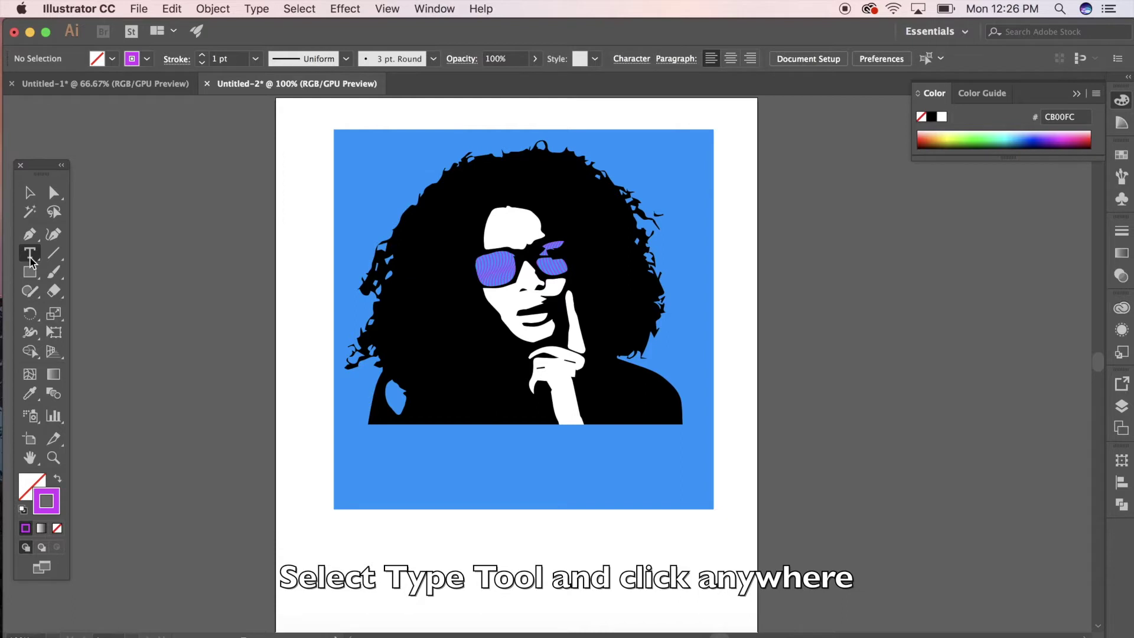
pyautogui.click(30, 259)
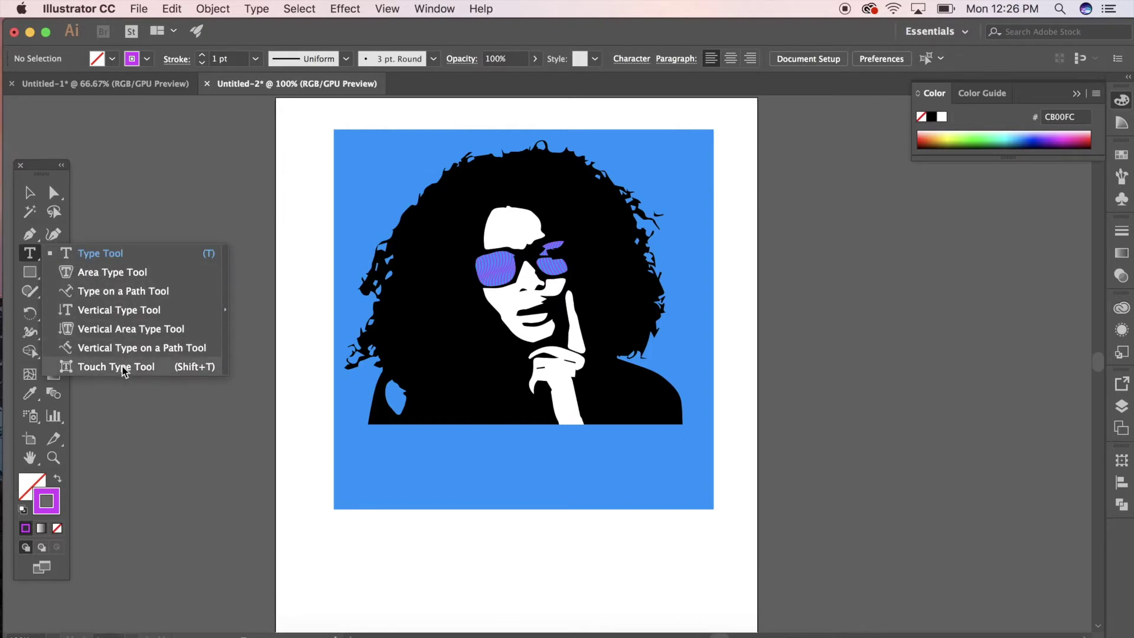
pyautogui.click(109, 255)
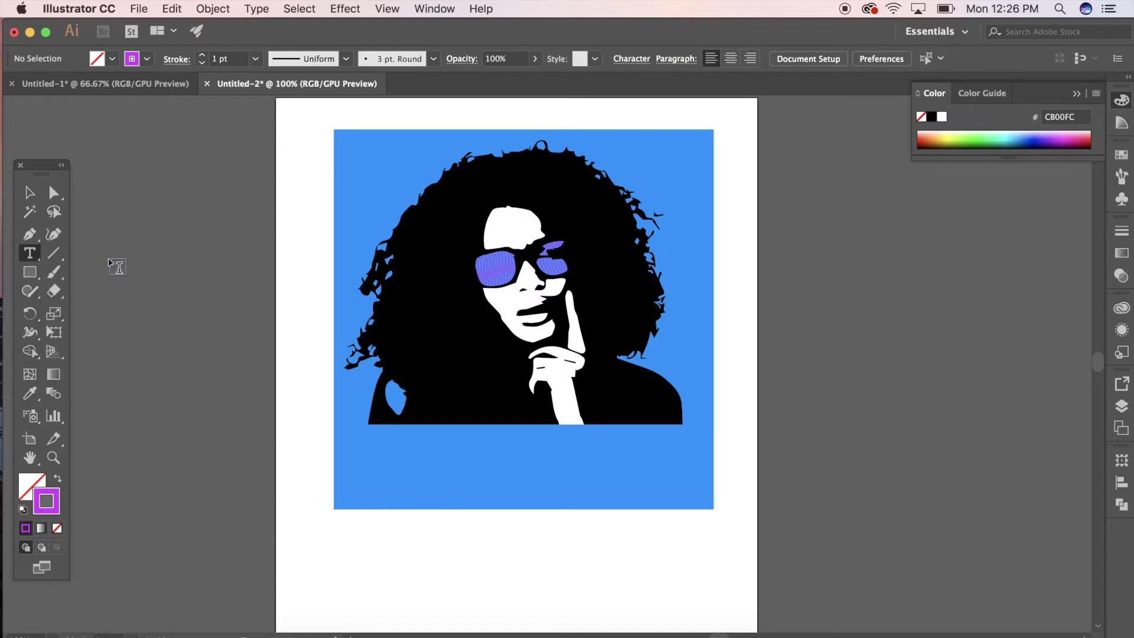
pyautogui.click(401, 554)
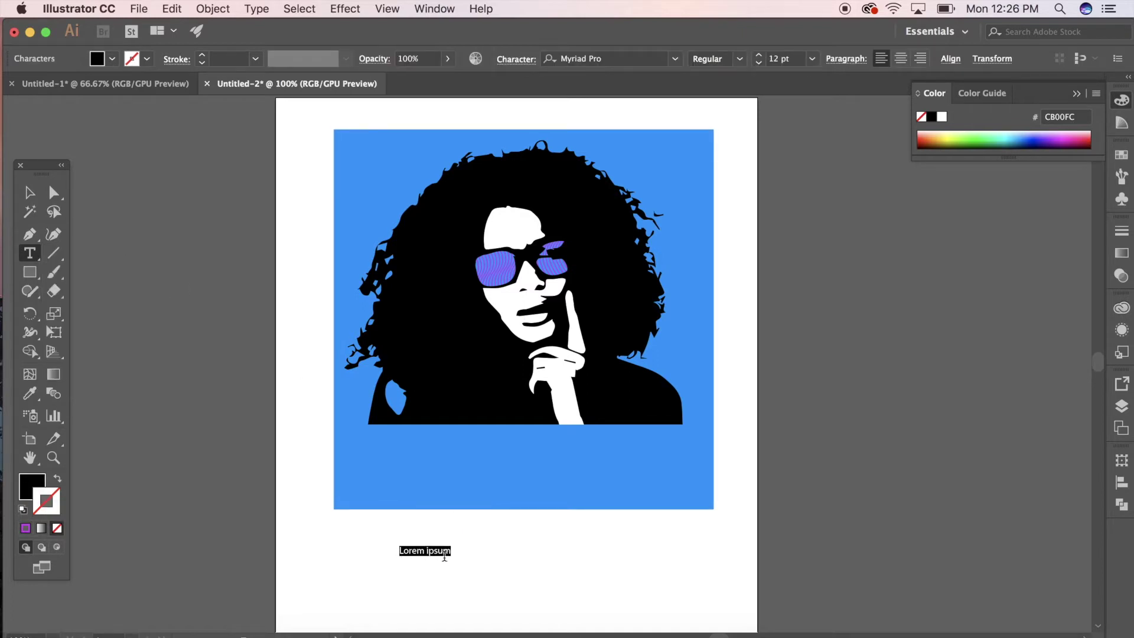
pyautogui.press('BackSpace')
# Step: Scale the "confusion" text up to about 65.31 pt and move it onto the blue band below the woman
pyautogui.click(30, 193)
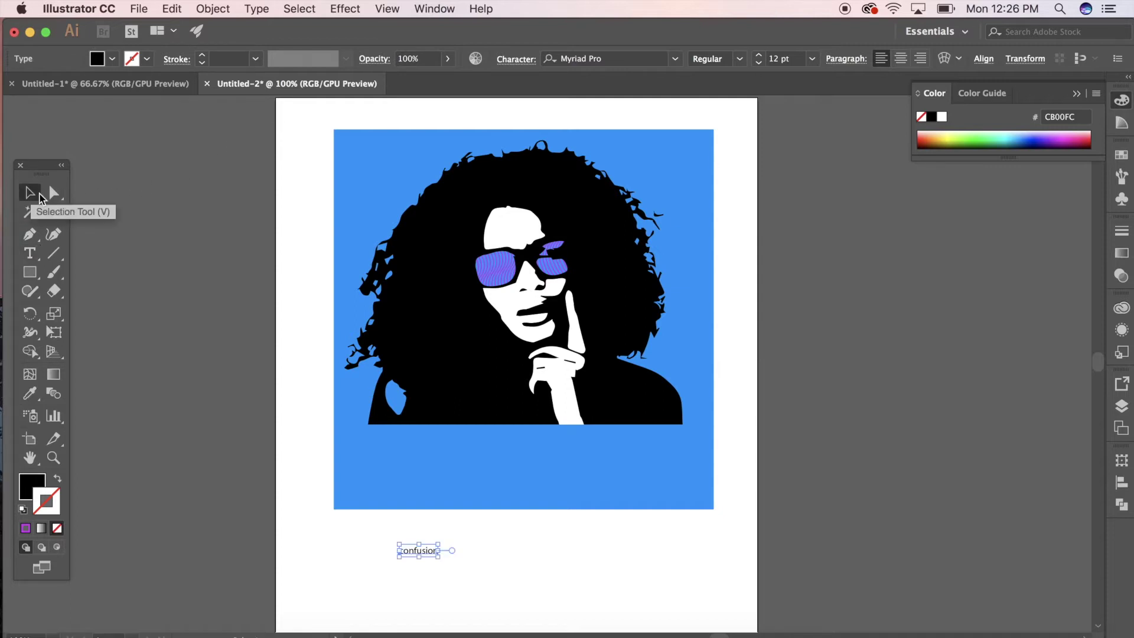
pyautogui.moveTo(437, 558); pyautogui.dragTo(614, 626)
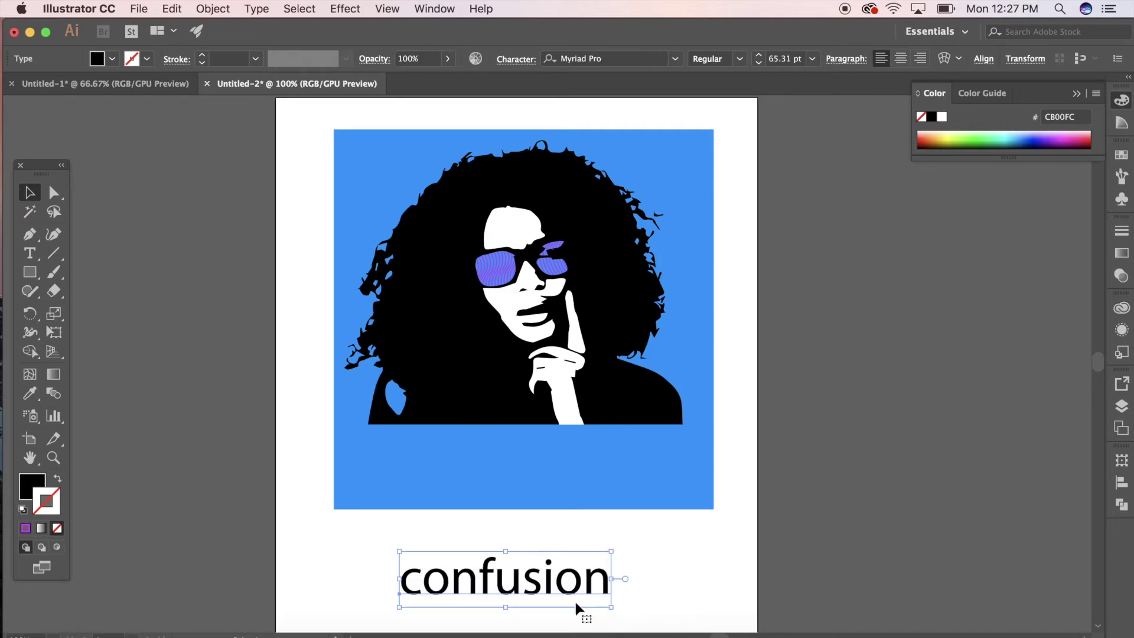
pyautogui.moveTo(554, 583); pyautogui.dragTo(571, 455)
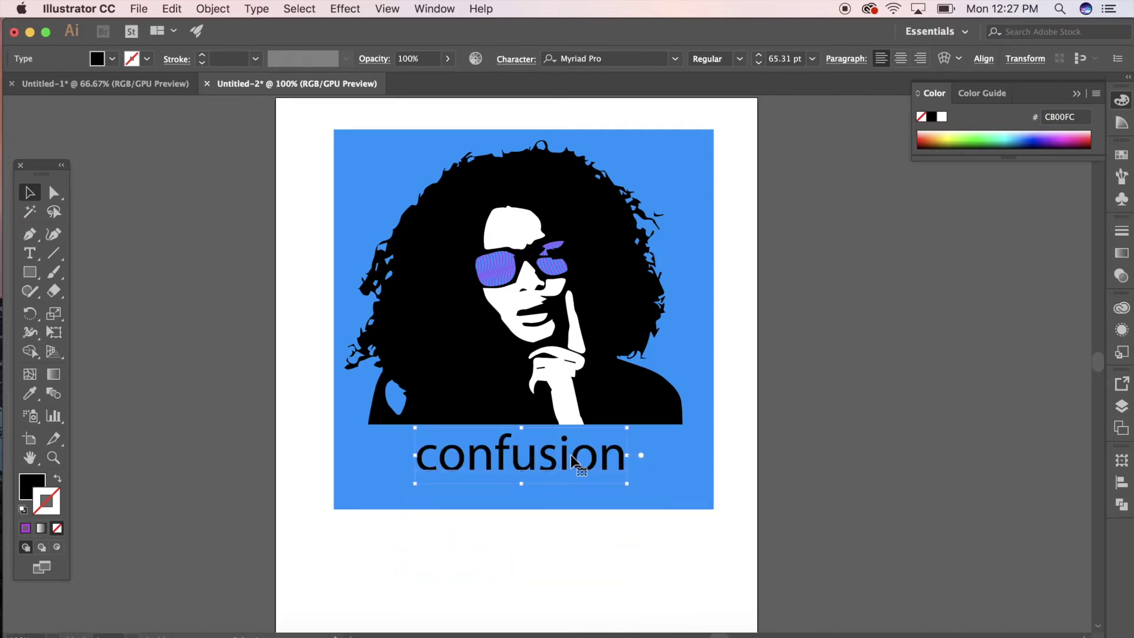
# Step: Change the text's font to Monoton and shift it left to center it within the blue square
pyautogui.click(677, 59)
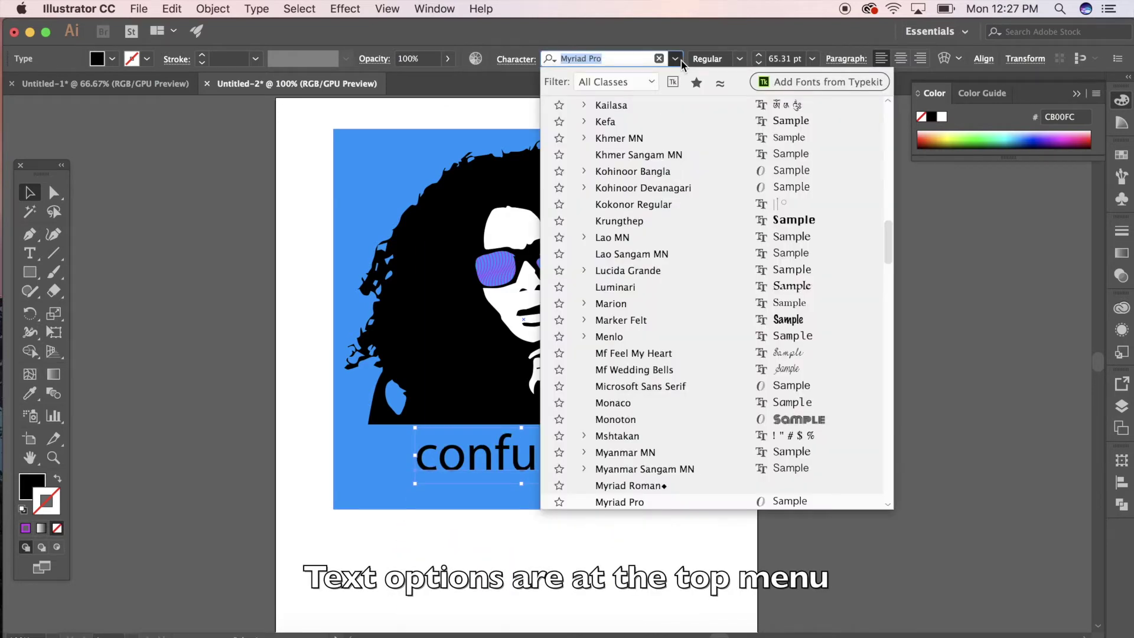
pyautogui.click(702, 413)
pyautogui.moveTo(656, 451); pyautogui.dragTo(600, 454)
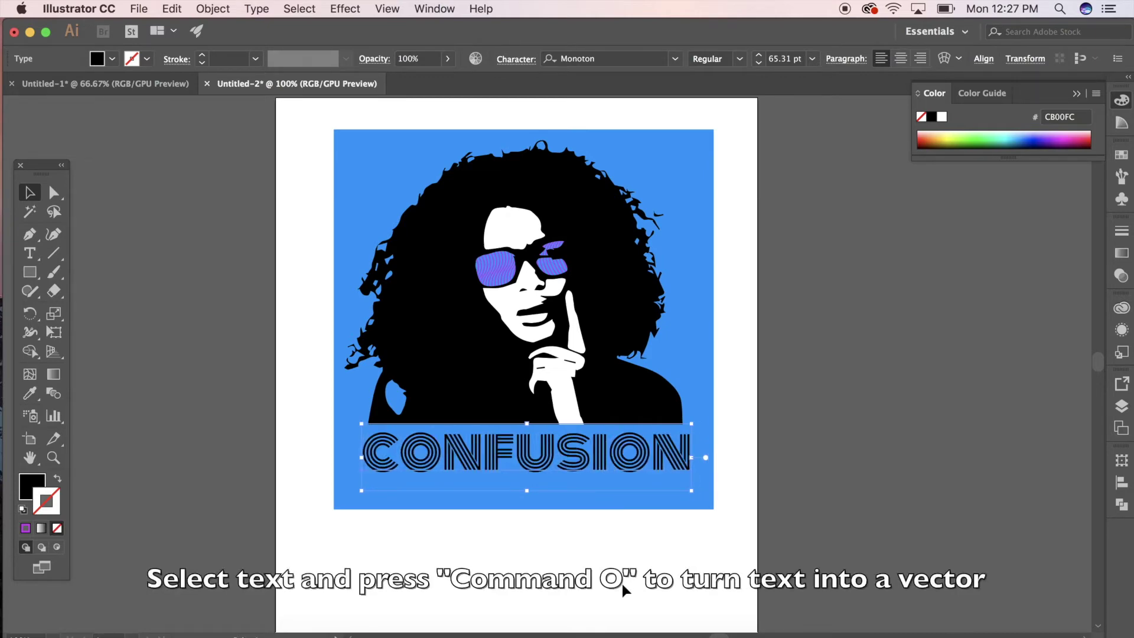
# Step: Convert the "CONFUSION" text to vector outlines
pyautogui.press('super+shift+o')
pyautogui.press('super+equal')
pyautogui.press('super+equal')
pyautogui.press('super+equal')
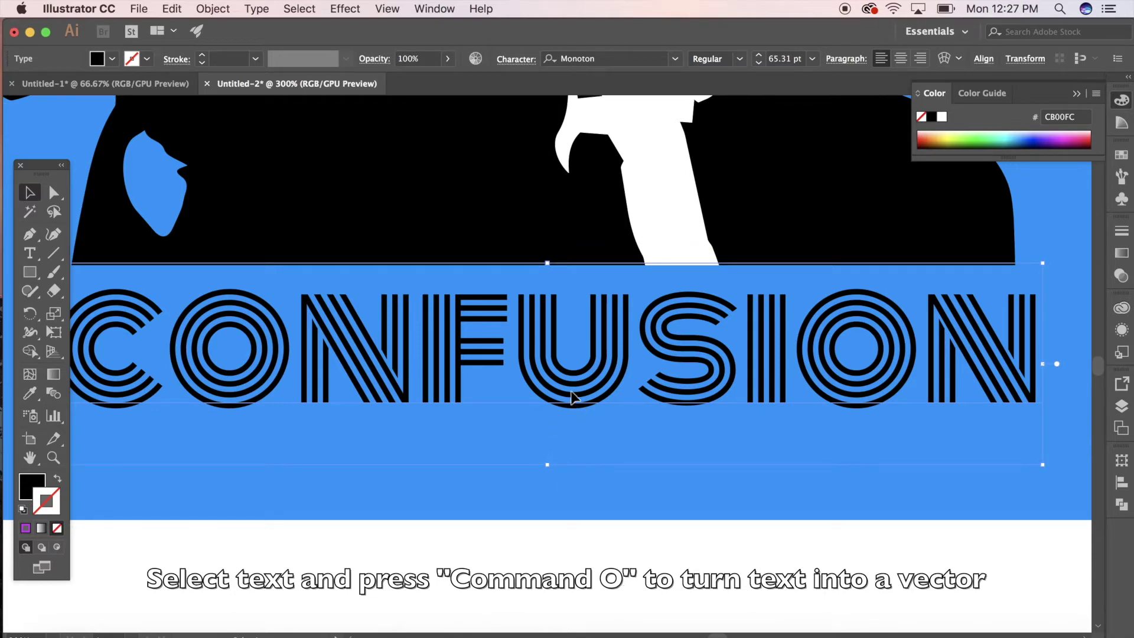
pyautogui.press('super+shift+a')
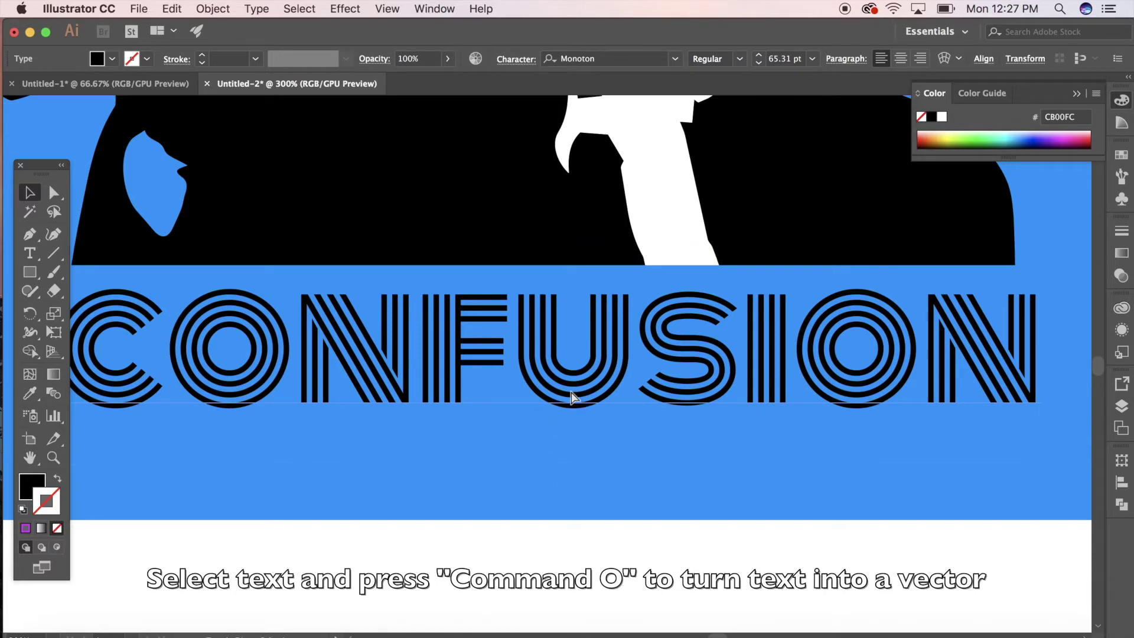
pyautogui.click(571, 397)
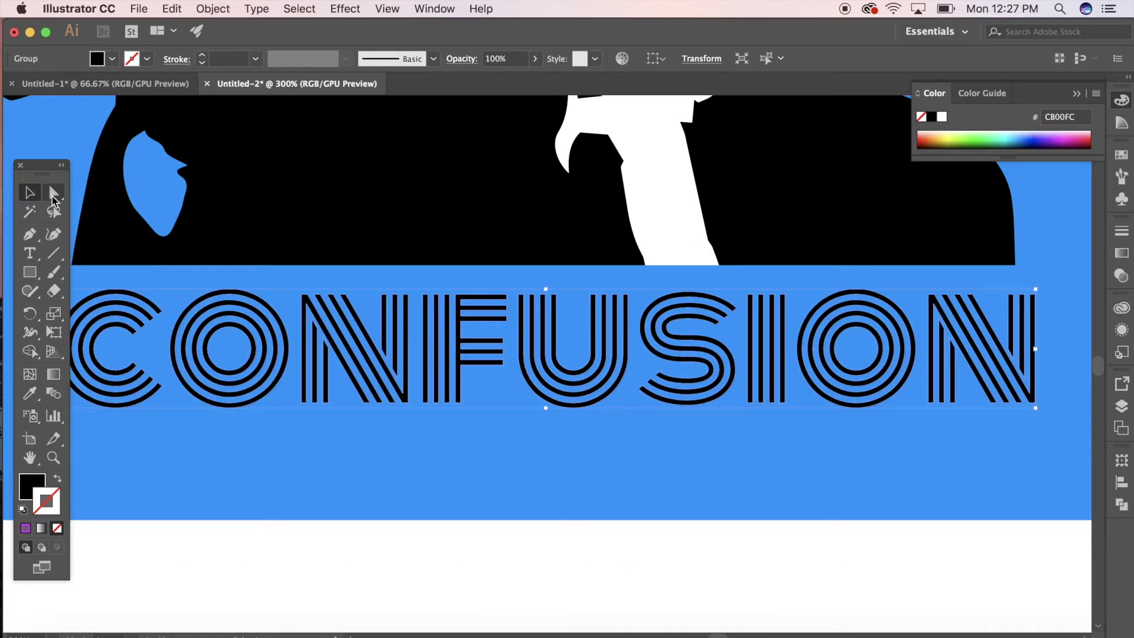
# Step: Select all the individual line shapes of the F, the U and the final N in the outlined "CONFUSION" title
pyautogui.click(54, 195)
pyautogui.click(564, 590)
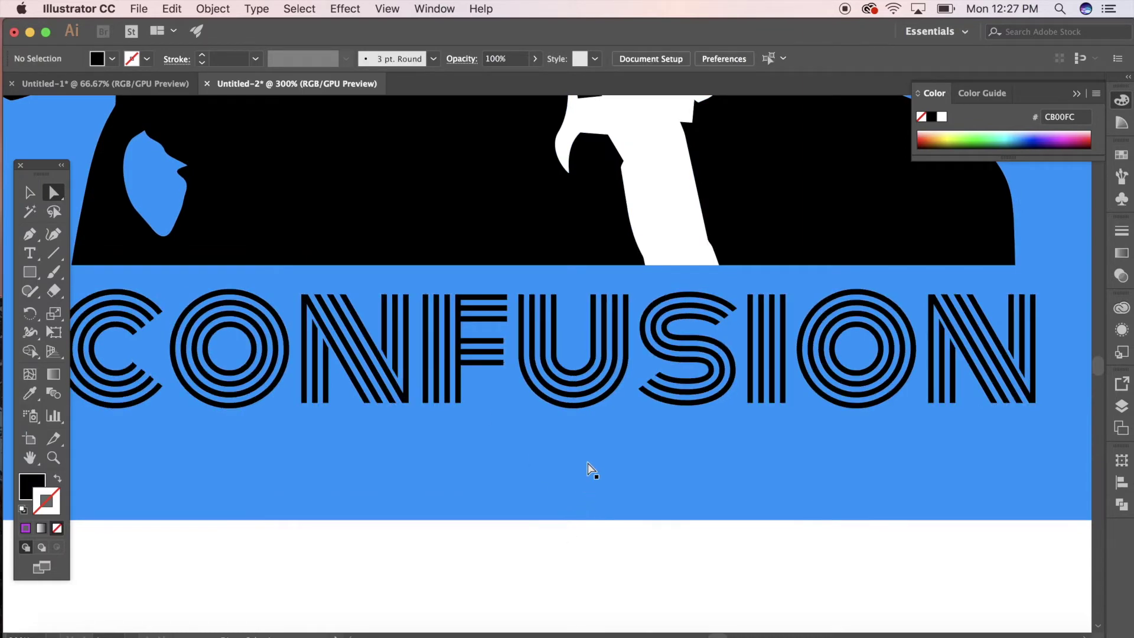
pyautogui.click(461, 396)
pyautogui.keyDown('shift'); pyautogui.click(447, 385); pyautogui.keyUp('shift')
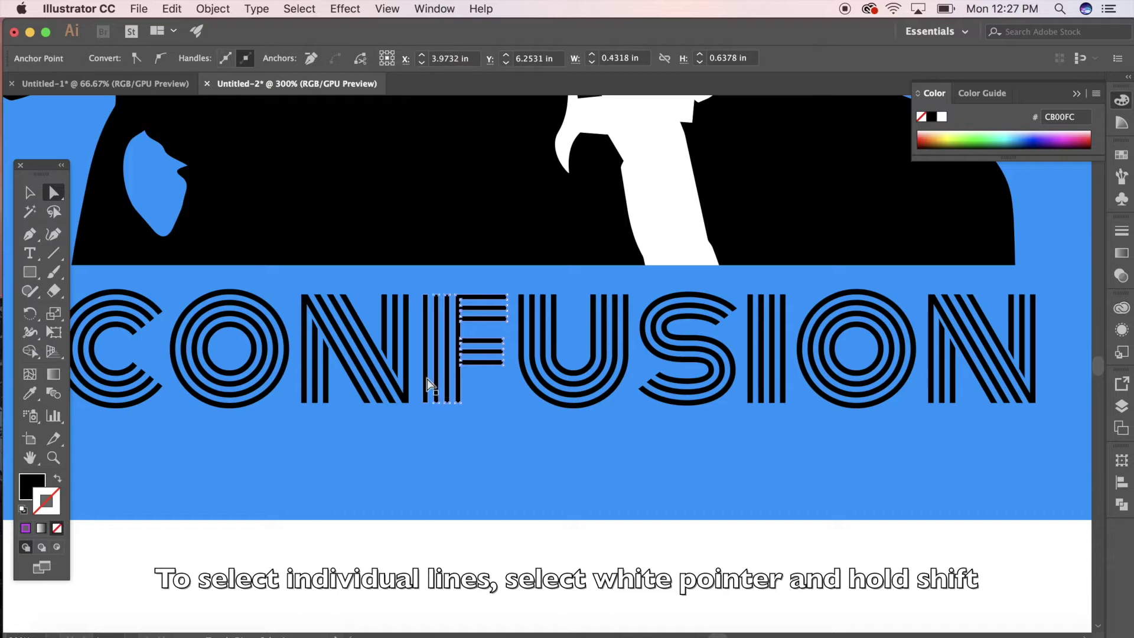
pyautogui.keyDown('shift'); pyautogui.click(551, 406); pyautogui.keyUp('shift')
pyautogui.keyDown('shift'); pyautogui.click(556, 388); pyautogui.keyUp('shift')
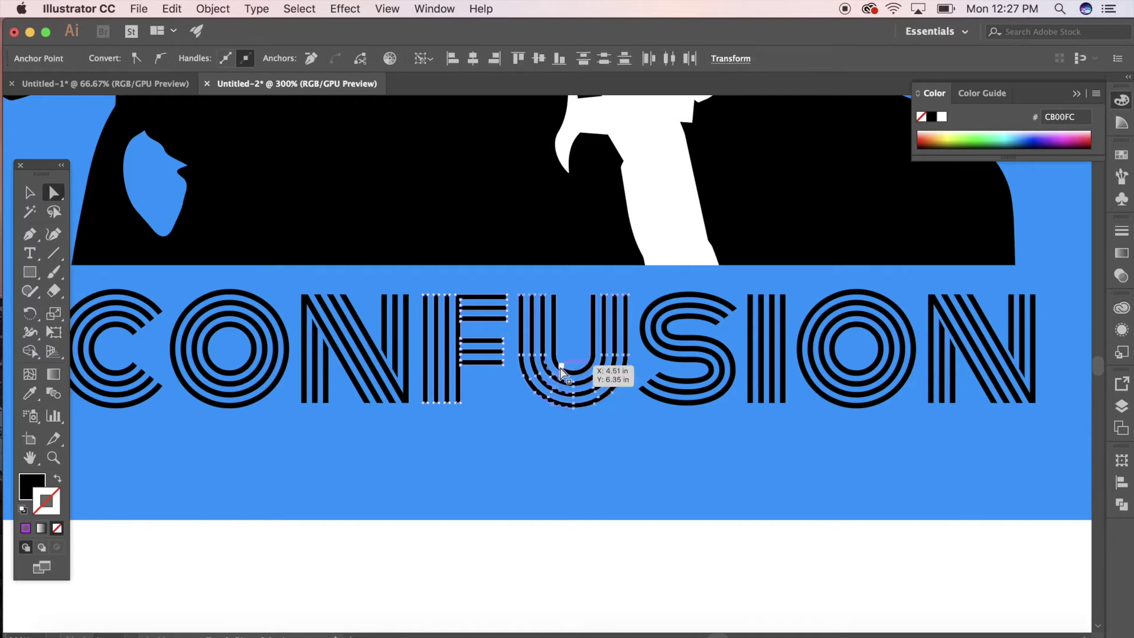
pyautogui.keyDown('shift'); pyautogui.click(560, 367); pyautogui.keyUp('shift')
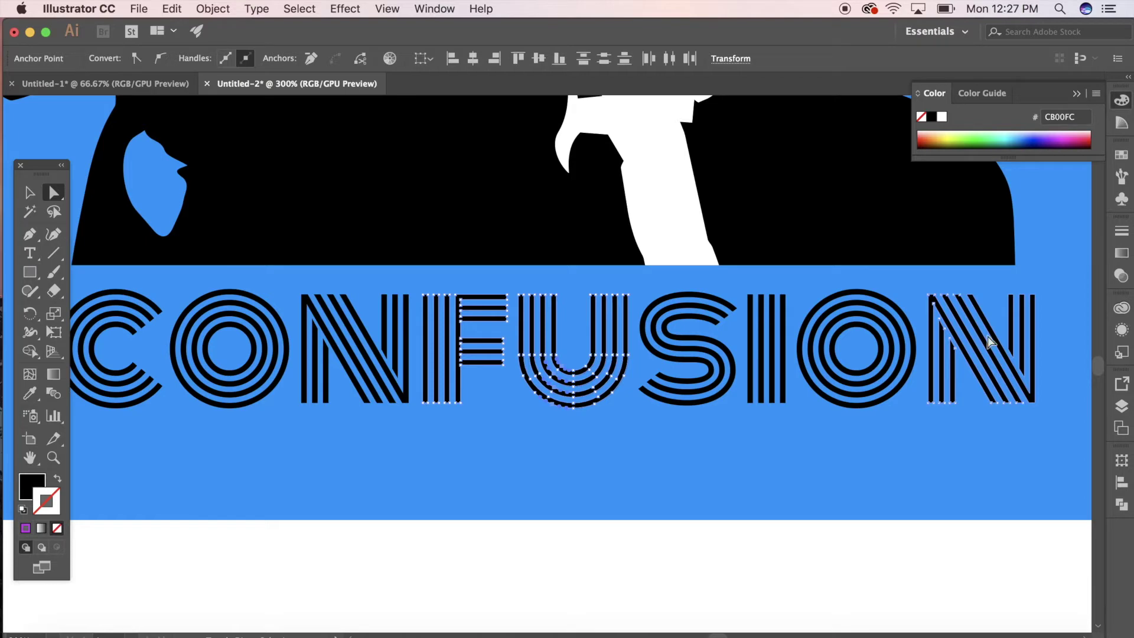
pyautogui.keyDown('shift'); pyautogui.click(1009, 345); pyautogui.keyUp('shift')
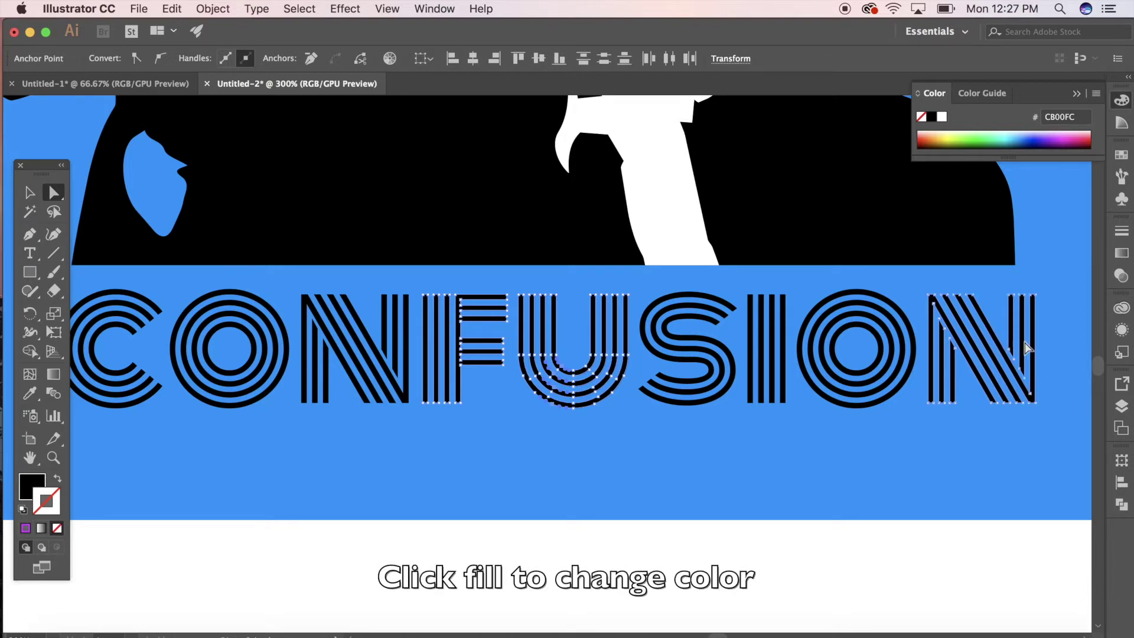
# Step: Fill the selected F, U and final N line shapes with purple CD00FF and deselect them
pyautogui.doubleClick(26, 493)
pyautogui.moveTo(734, 406); pyautogui.dragTo(740, 402)
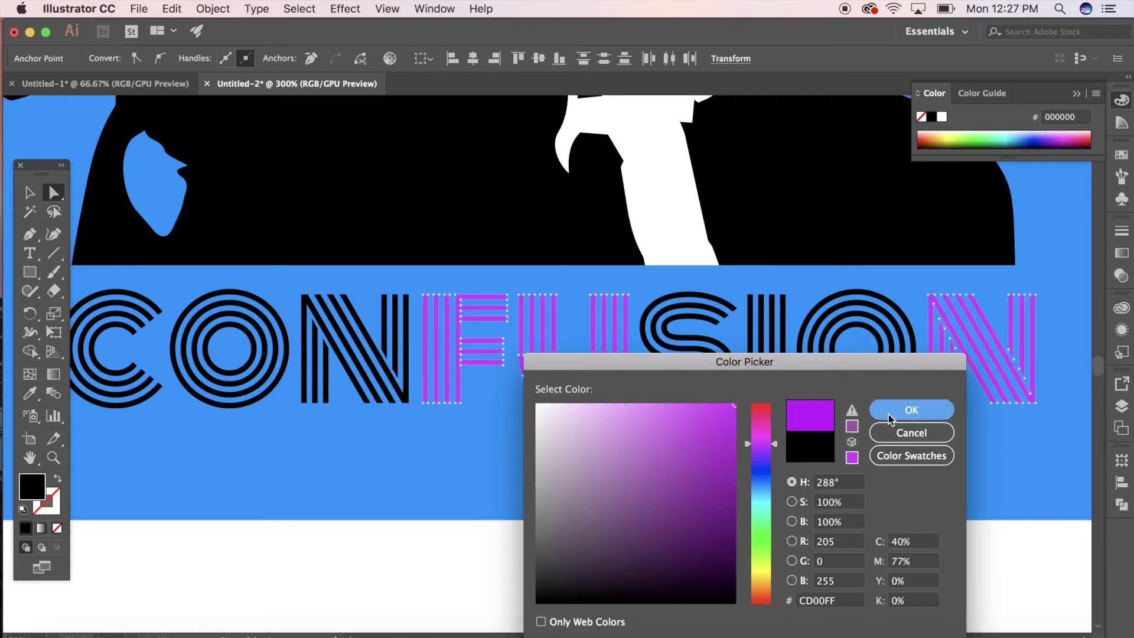
pyautogui.click(890, 418)
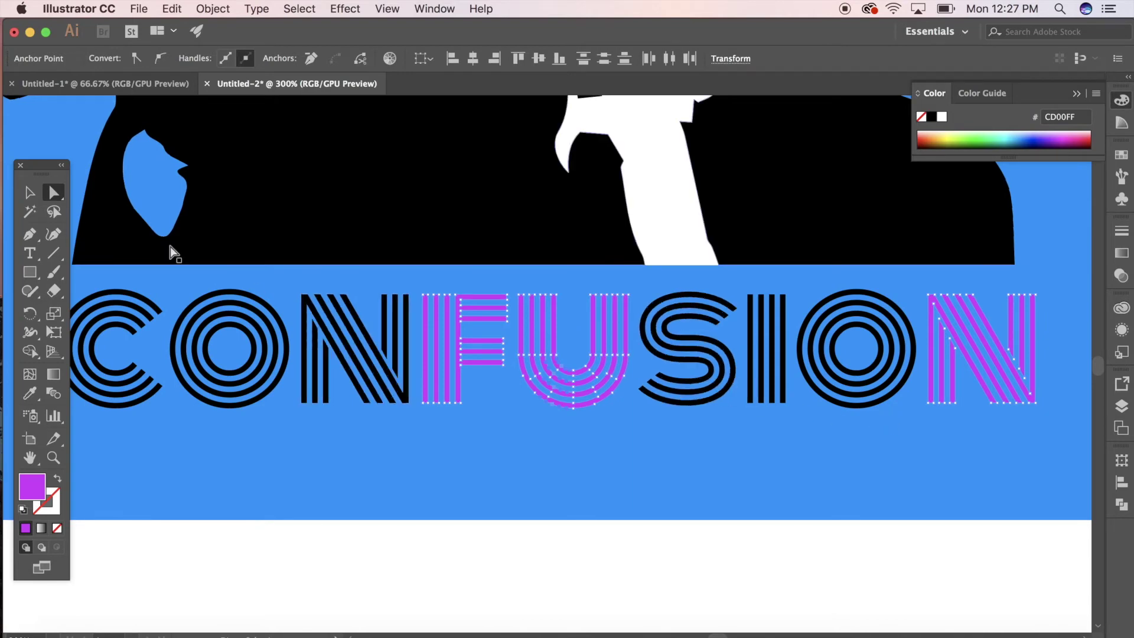
pyautogui.click(30, 193)
pyautogui.click(481, 552)
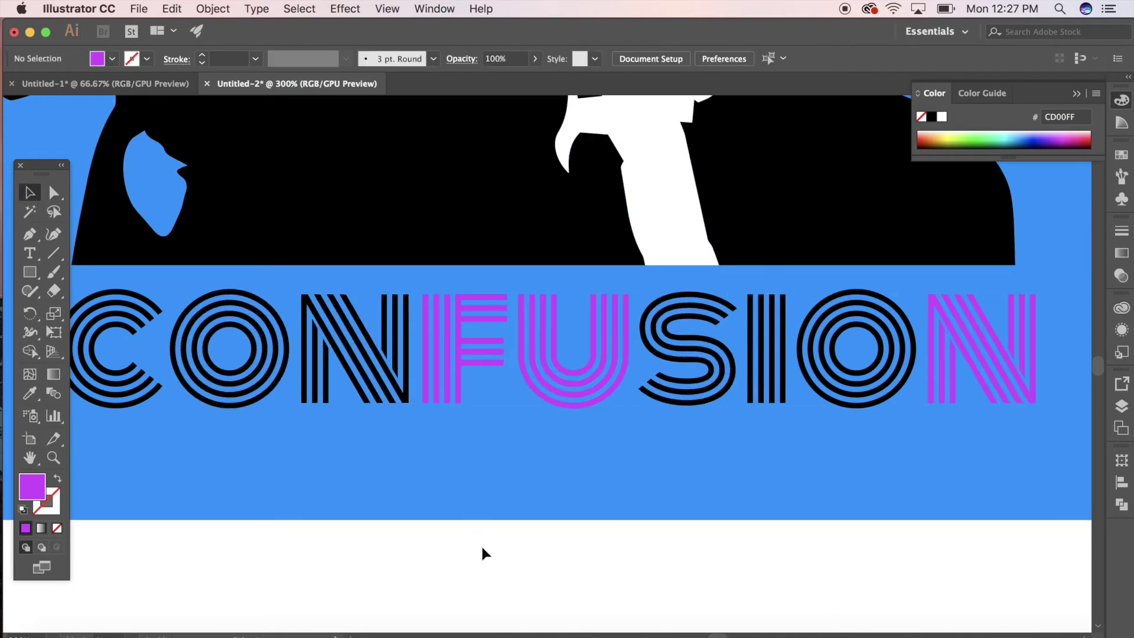
# Step: Shorten the blue square from its lower edge so it ends just below the woman, leaving the title on white
pyautogui.press('super+minus')
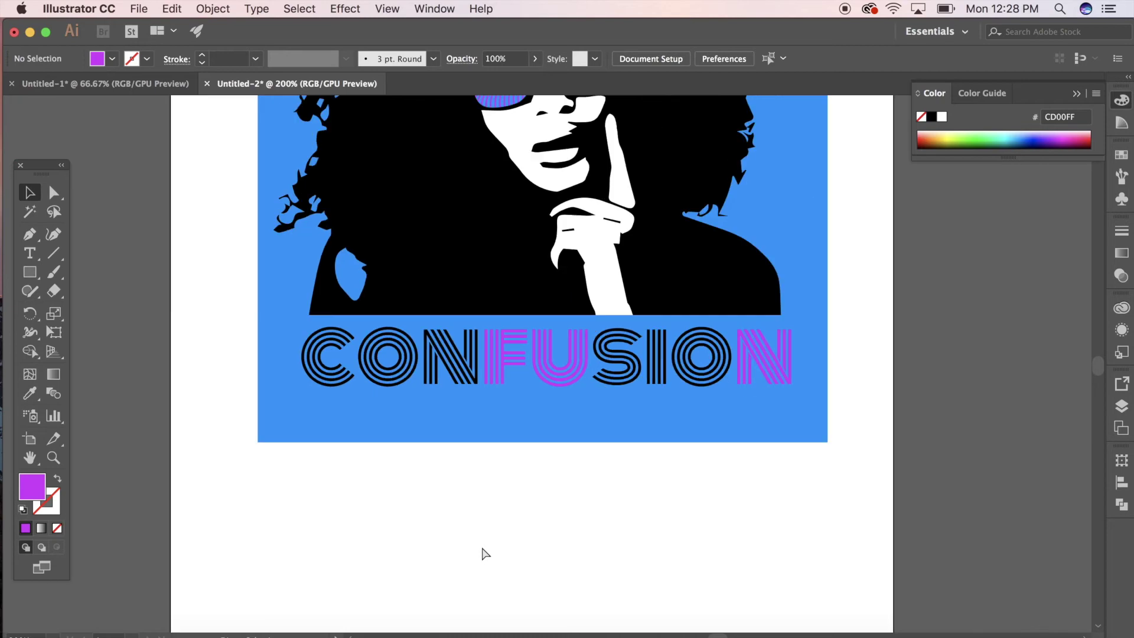
pyautogui.press('super+minus')
pyautogui.scroll(3, 481, 544)
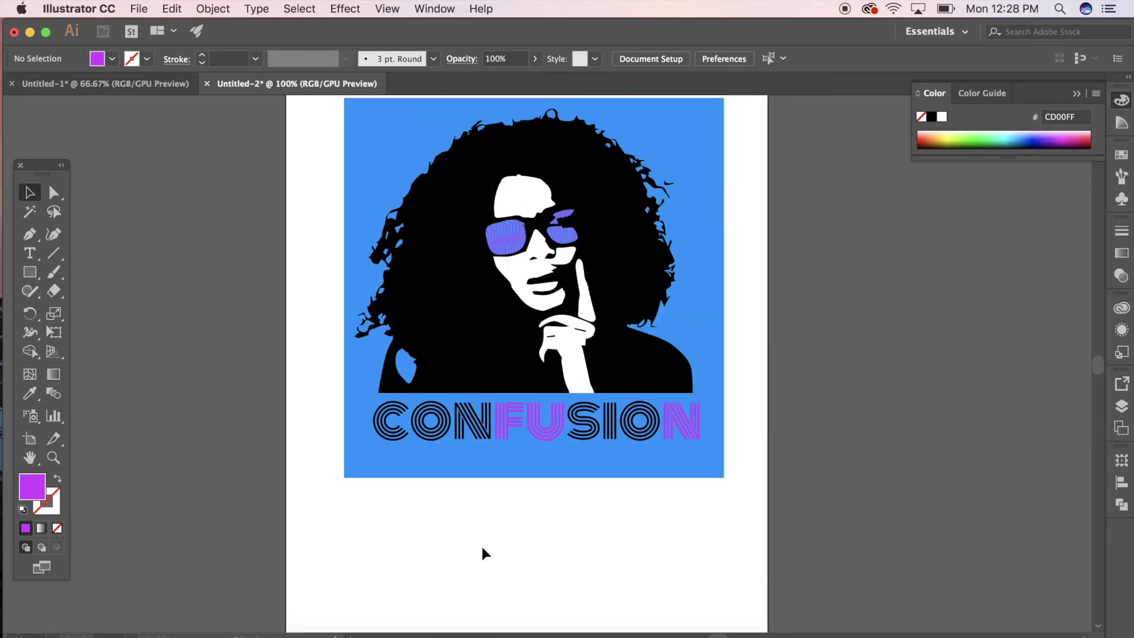
pyautogui.click(501, 498)
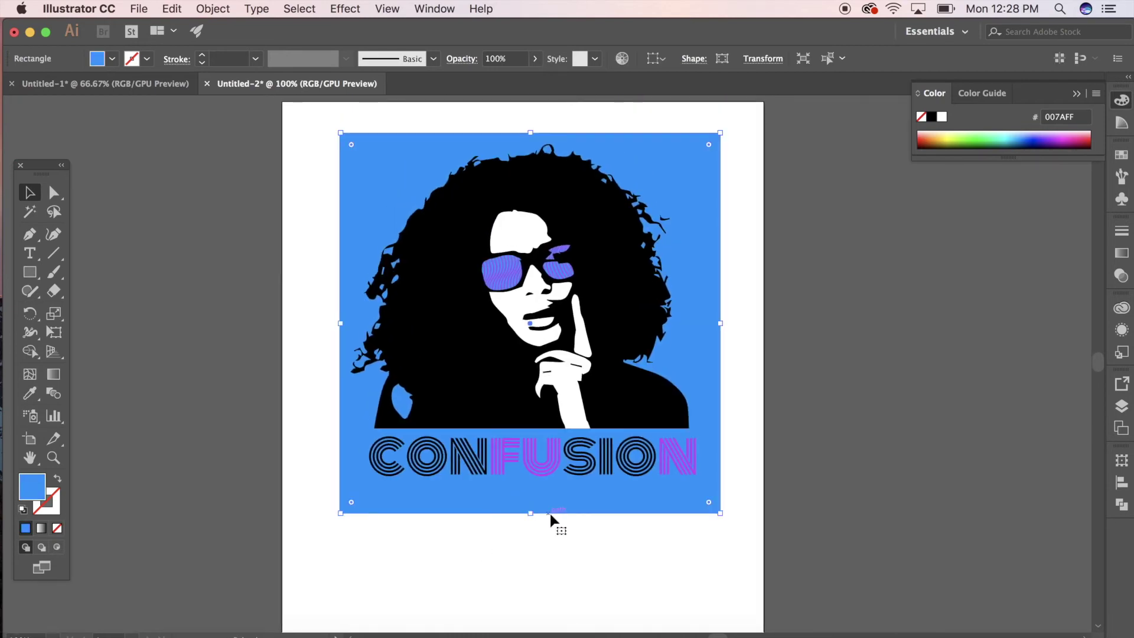
pyautogui.moveTo(530, 512); pyautogui.dragTo(531, 432)
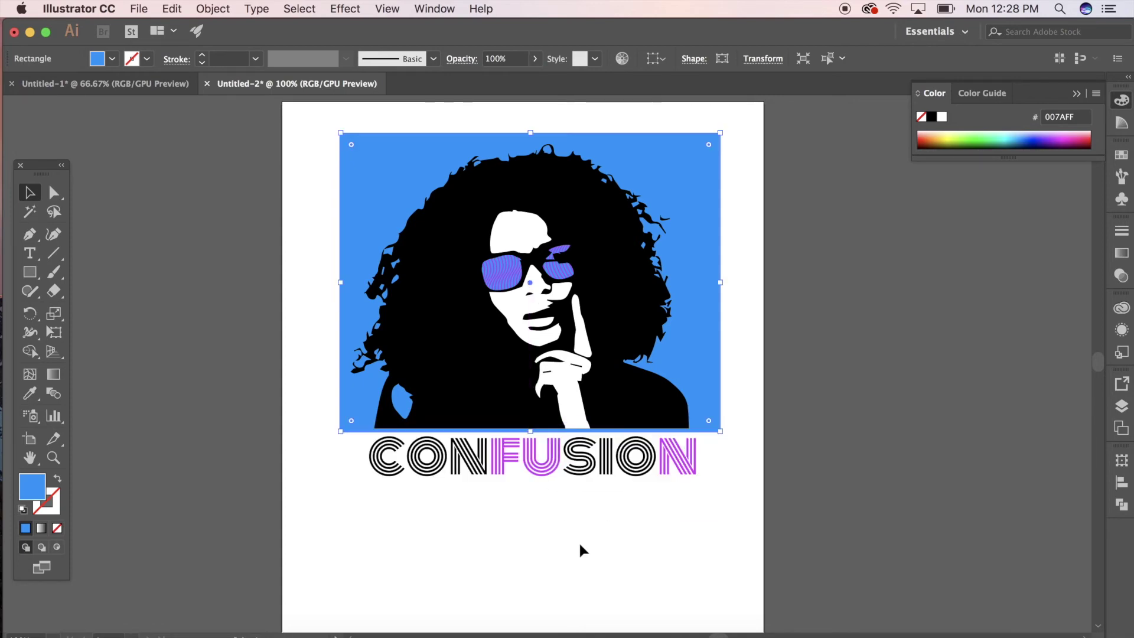
pyautogui.click(294, 437)
# Step: Draw a thin blue rectangle below the "CONFUSION" title, as wide as the blue background shape
pyautogui.click(29, 271)
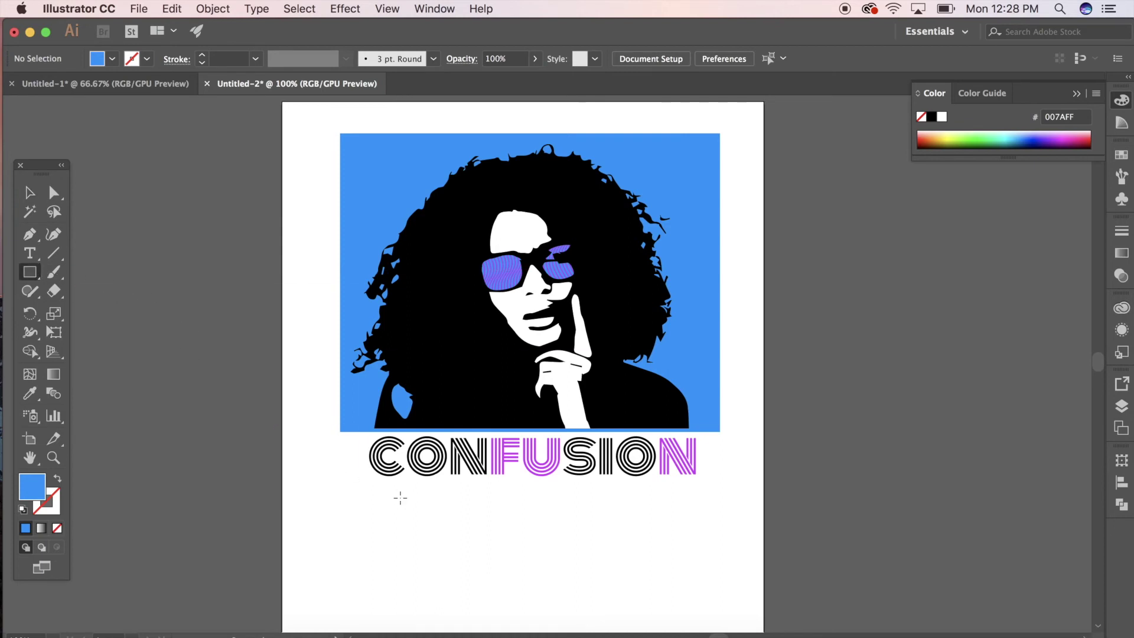
pyautogui.moveTo(340, 491); pyautogui.dragTo(720, 507)
pyautogui.moveTo(721, 506); pyautogui.dragTo(721, 507)
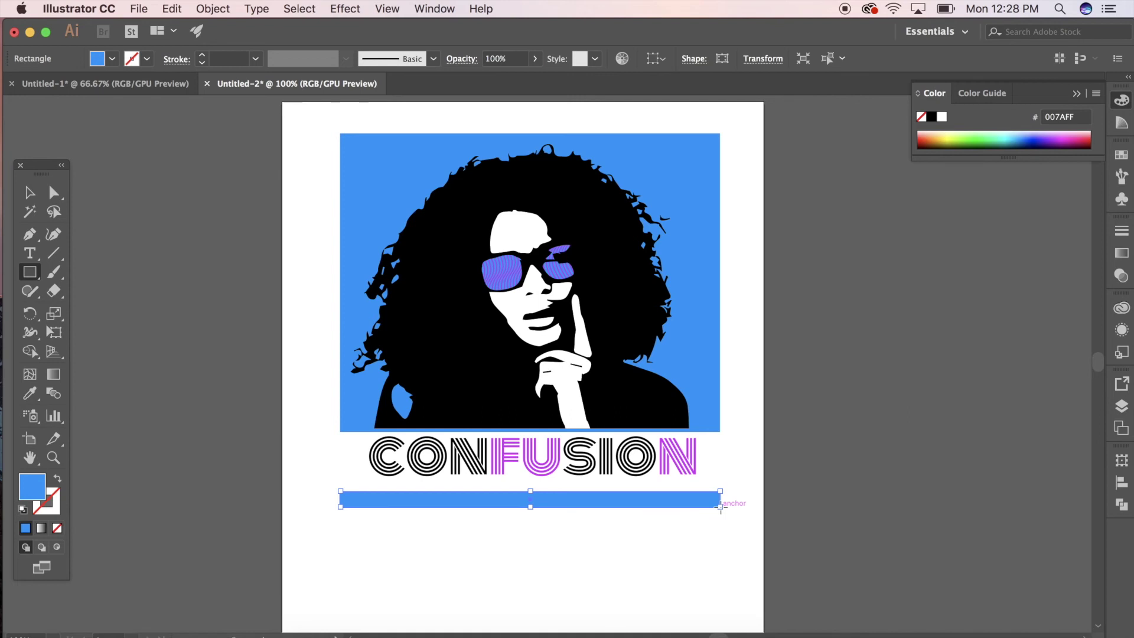
# Step: Nudge the thin blue bar up close beneath the "CONFUSION" title, keeping it aligned with the sides of the blue background
pyautogui.click(31, 194)
pyautogui.click(250, 359)
pyautogui.click(613, 505)
pyautogui.press('Up')
pyautogui.press('Up')
pyautogui.press('Up')
pyautogui.press('Up')
pyautogui.press('Up')
pyautogui.press('Up')
pyautogui.press('Up')
pyautogui.press('Up')
pyautogui.press('Up')
pyautogui.press('Up')
pyautogui.press('Up')
pyautogui.press('Up')
pyautogui.press('Up')
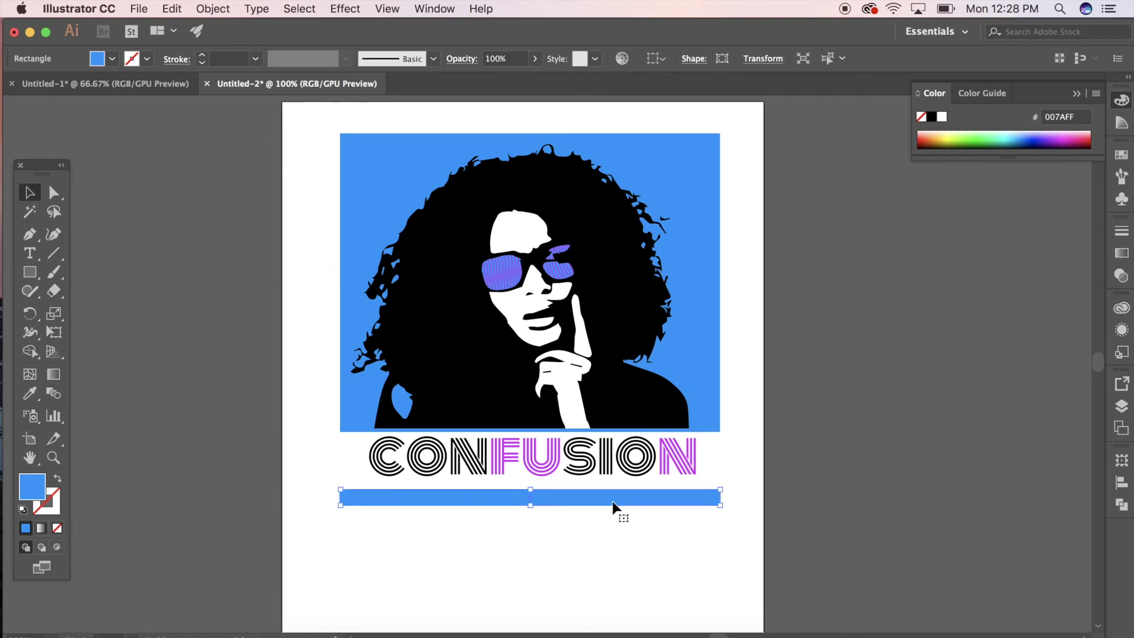
pyautogui.press('Right')
pyautogui.press('Right')
pyautogui.press('Up')
pyautogui.press('Up')
pyautogui.press('Up')
pyautogui.press('Left')
pyautogui.click(618, 551)
# Step: Apply a Drop Shadow to the woman tracing with Multiply mode, 75% opacity, 0.1 in X and Y offsets and 0.07 in blur
pyautogui.scroll(1, 618, 551)
pyautogui.click(475, 345)
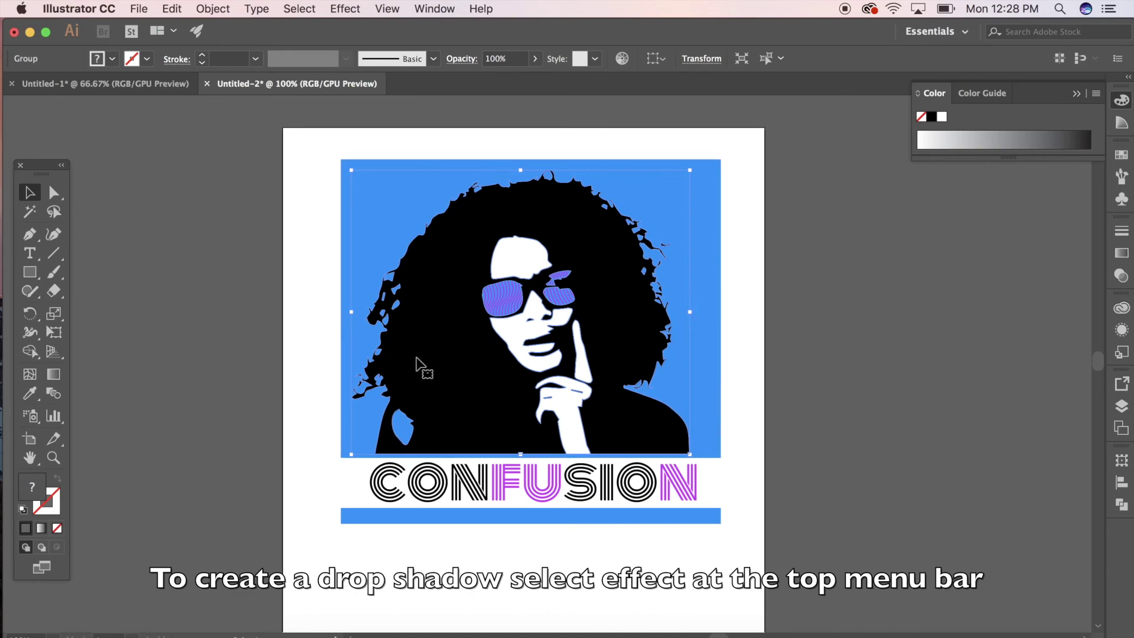
pyautogui.click(343, 11)
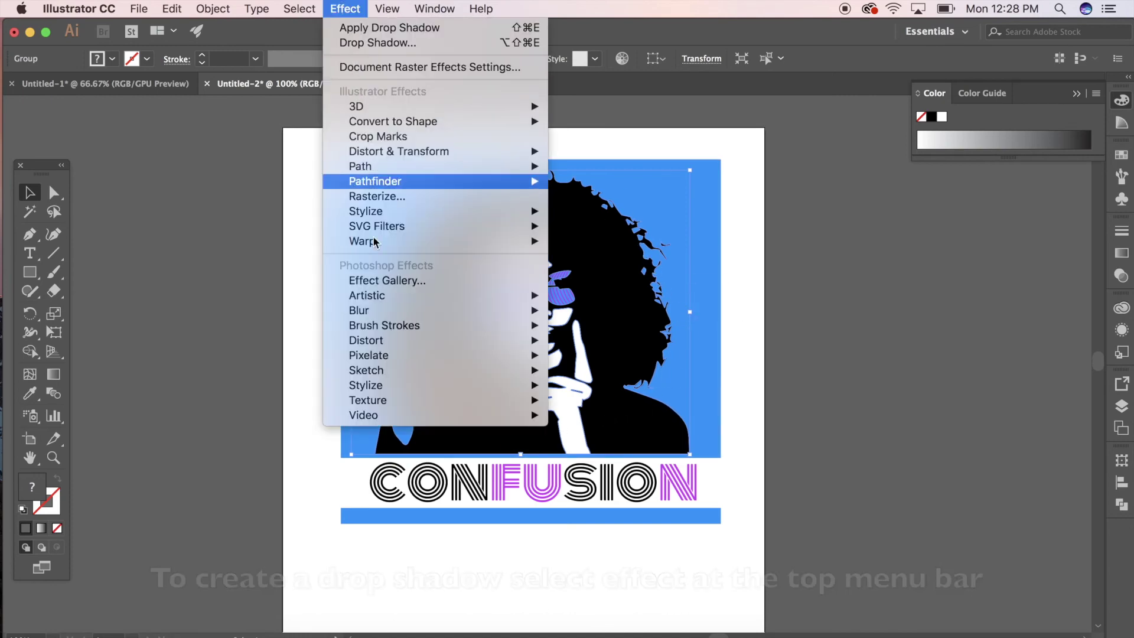
pyautogui.moveTo(381, 213)
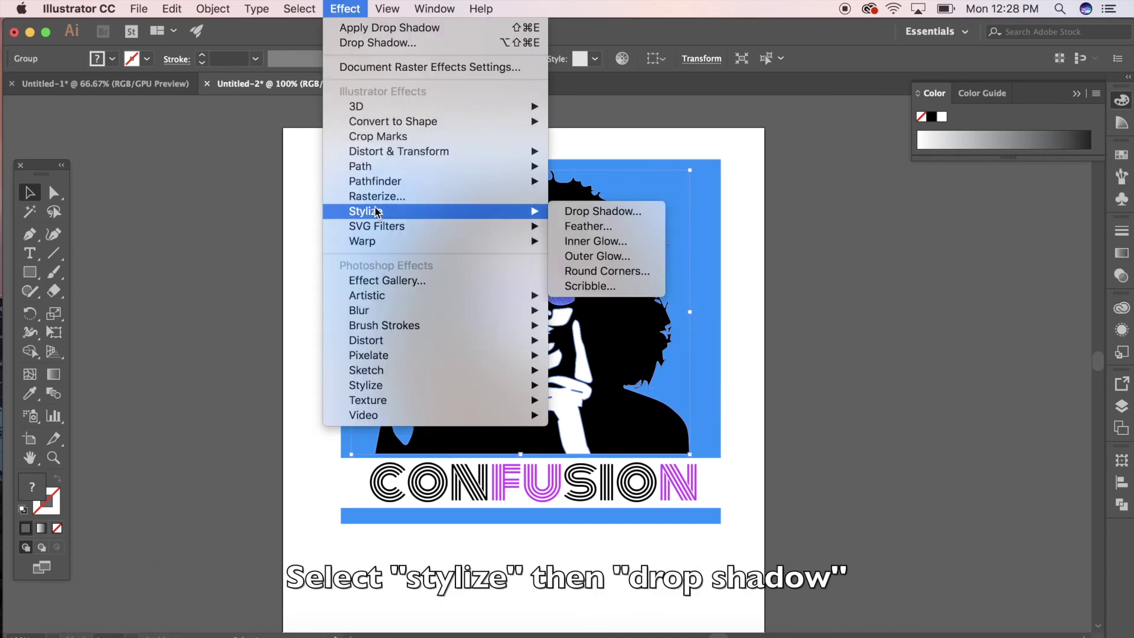
pyautogui.click(568, 211)
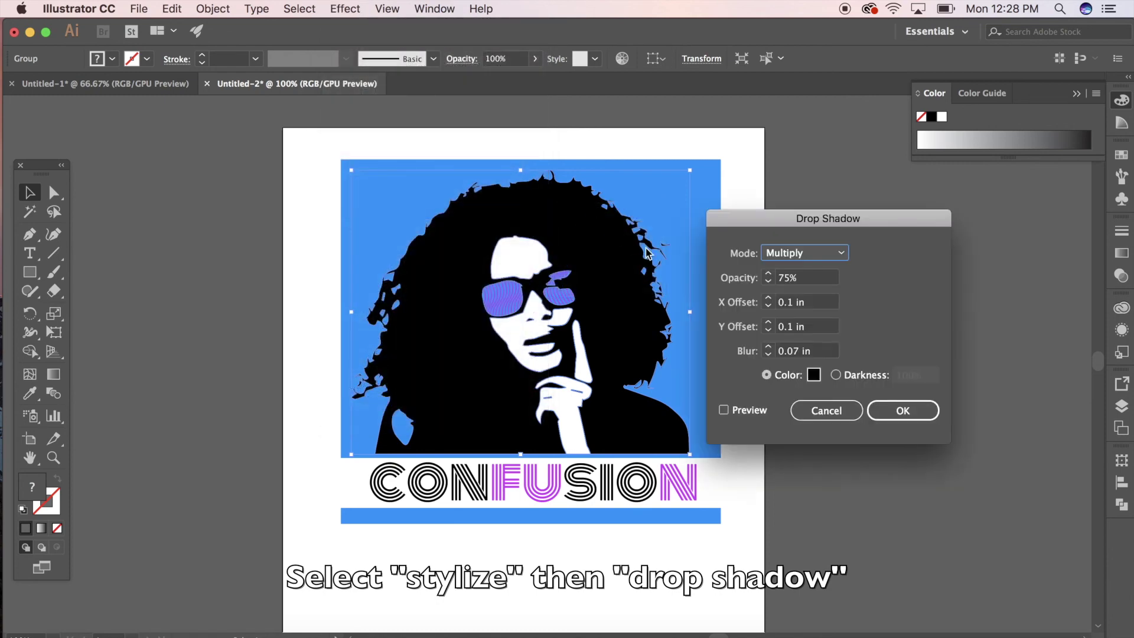
pyautogui.click(723, 409)
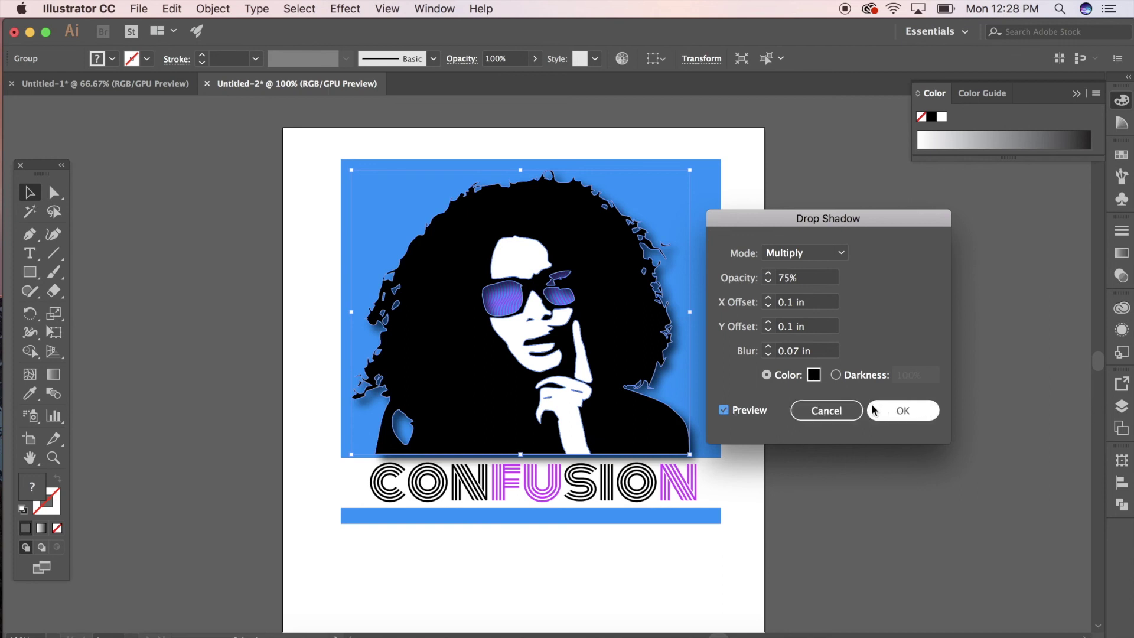
pyautogui.click(896, 411)
pyautogui.click(895, 410)
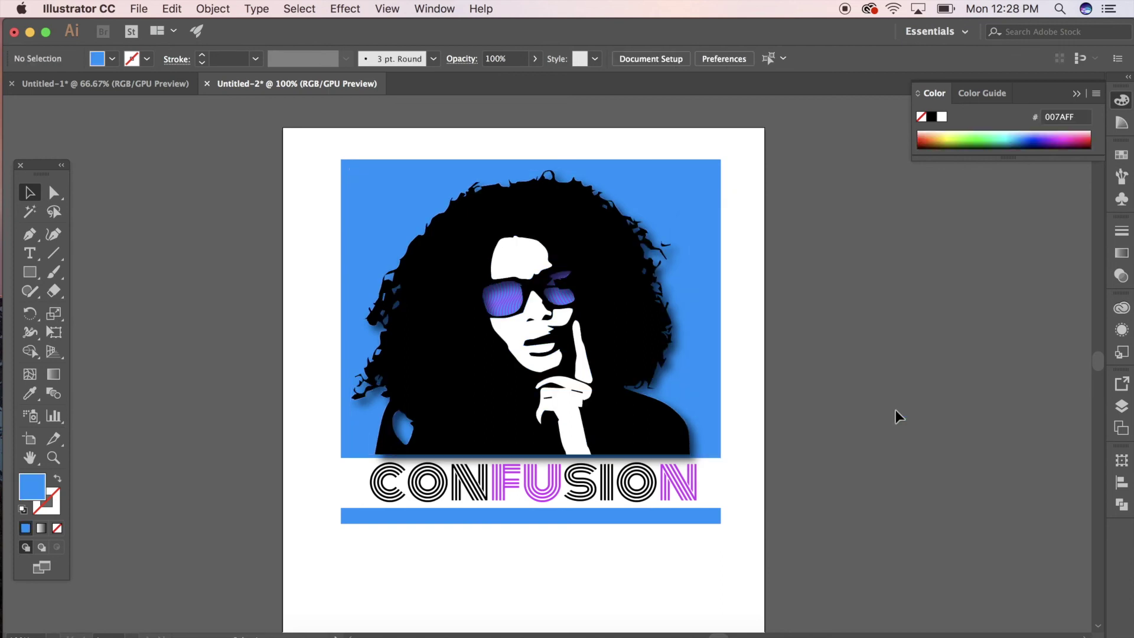